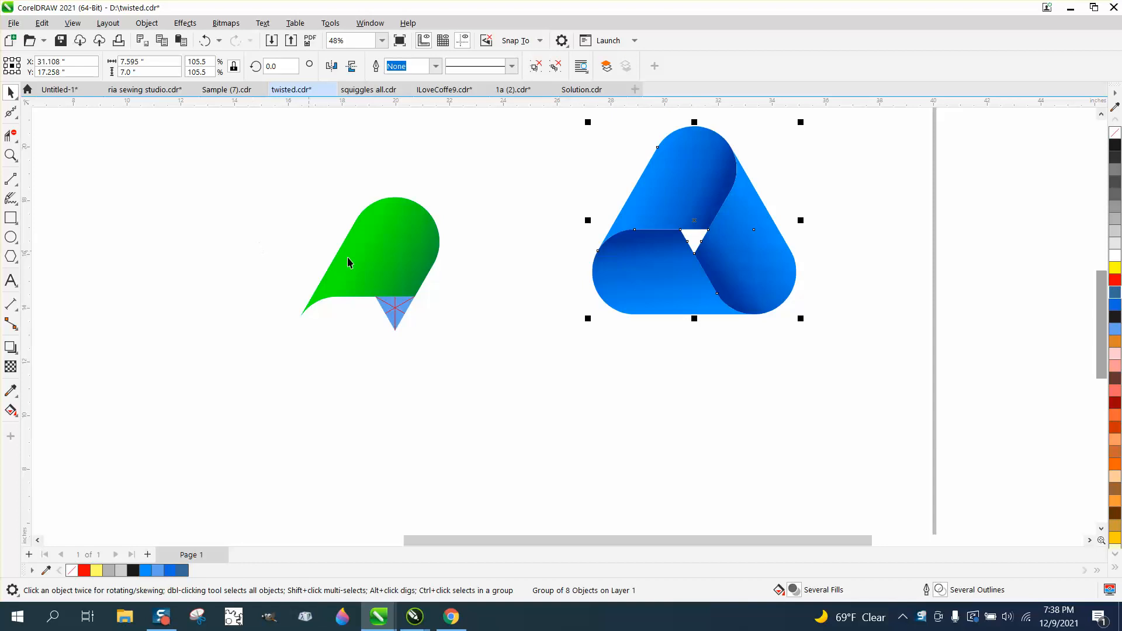
Step: Clone the green ribbon and zoom in on it, undoing an accidental rotation
click(395, 262)
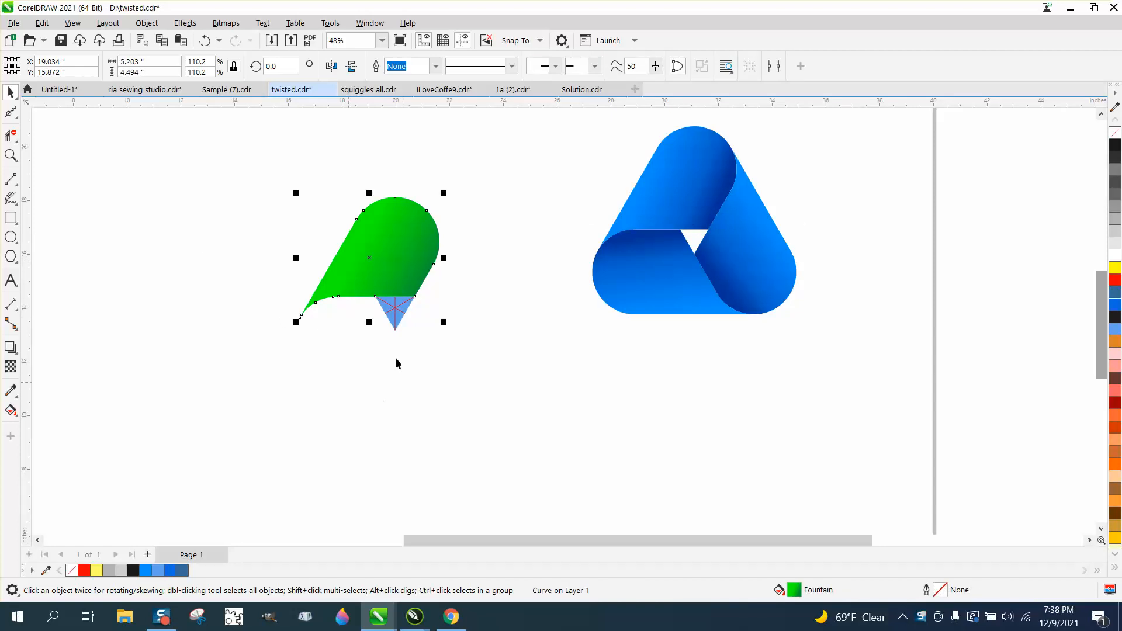
click(41, 23)
click(60, 215)
click(368, 260)
drag(368, 260, 374, 273)
click(205, 40)
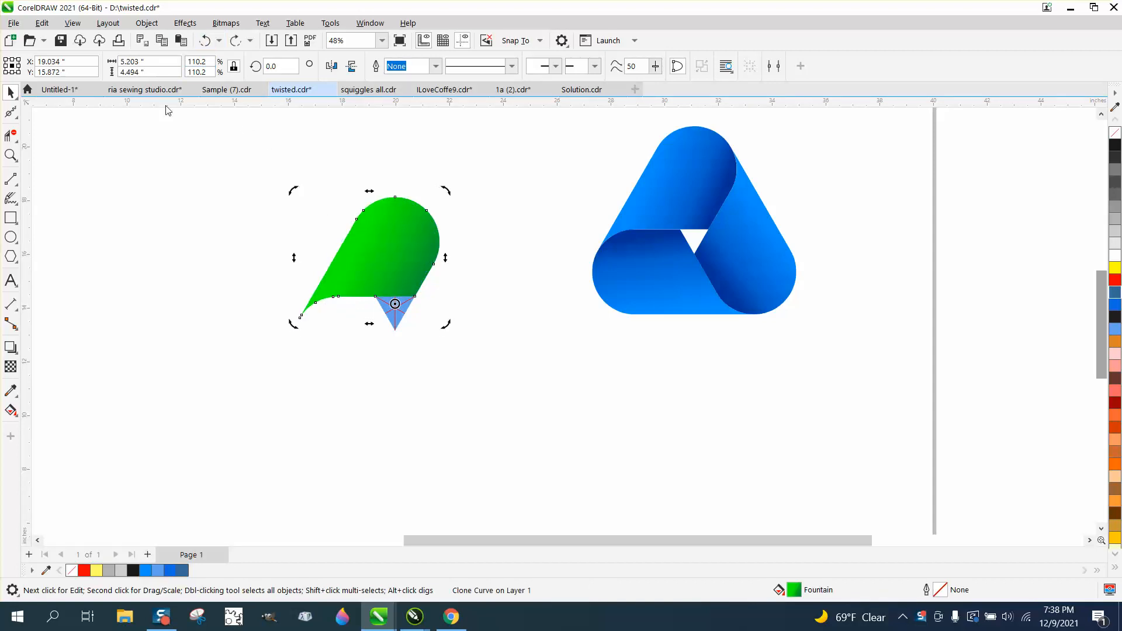
click(10, 154)
drag(327, 225, 474, 370)
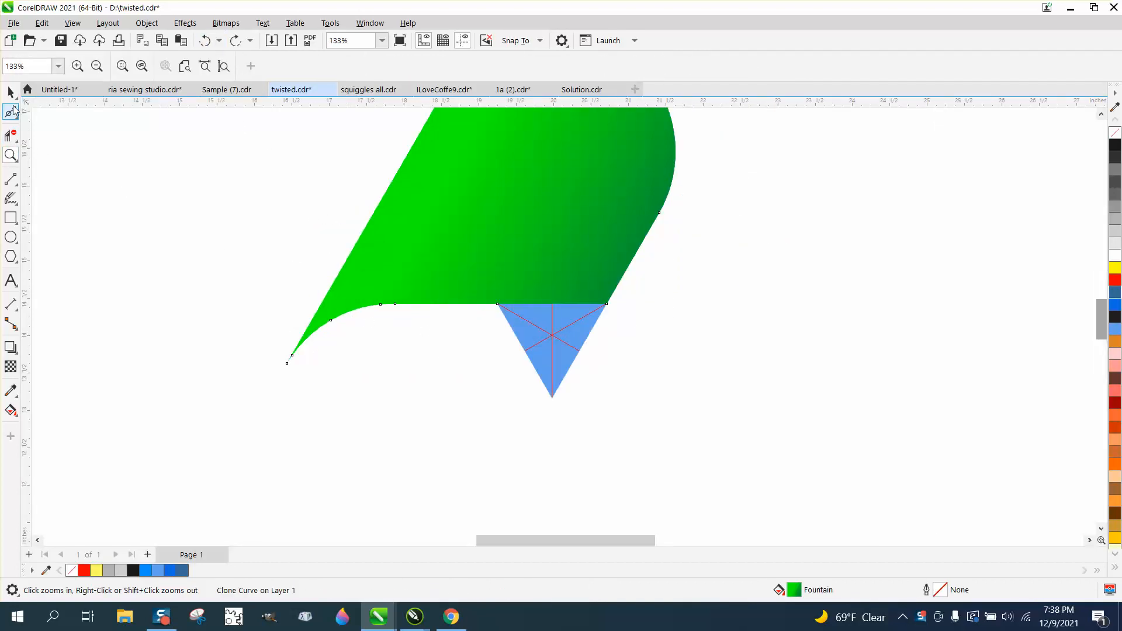
click(11, 92)
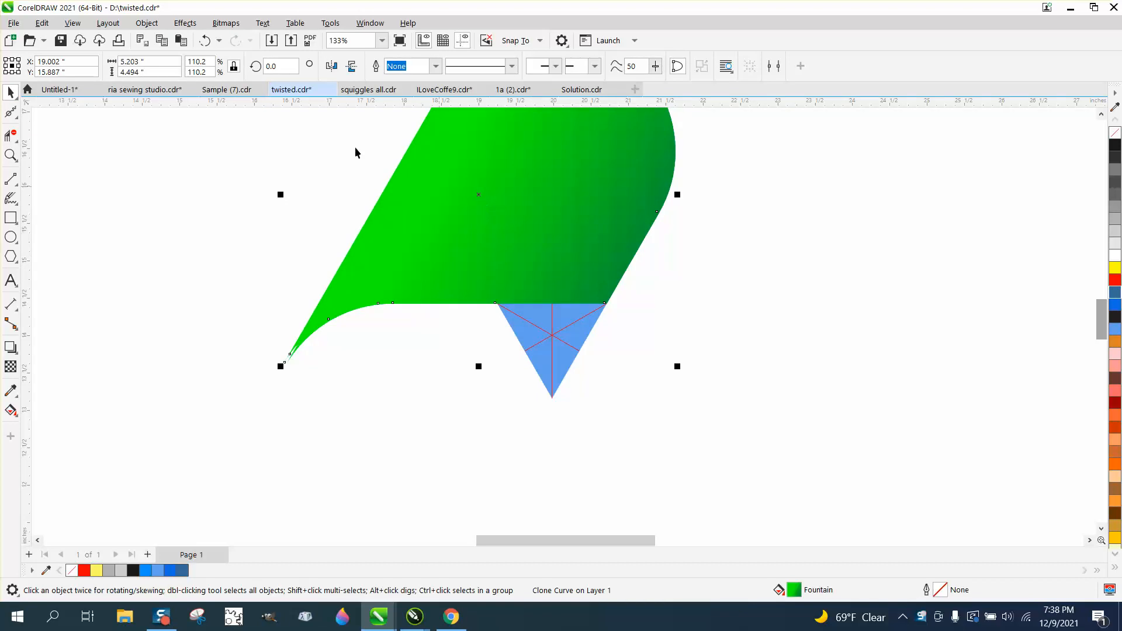
click(202, 41)
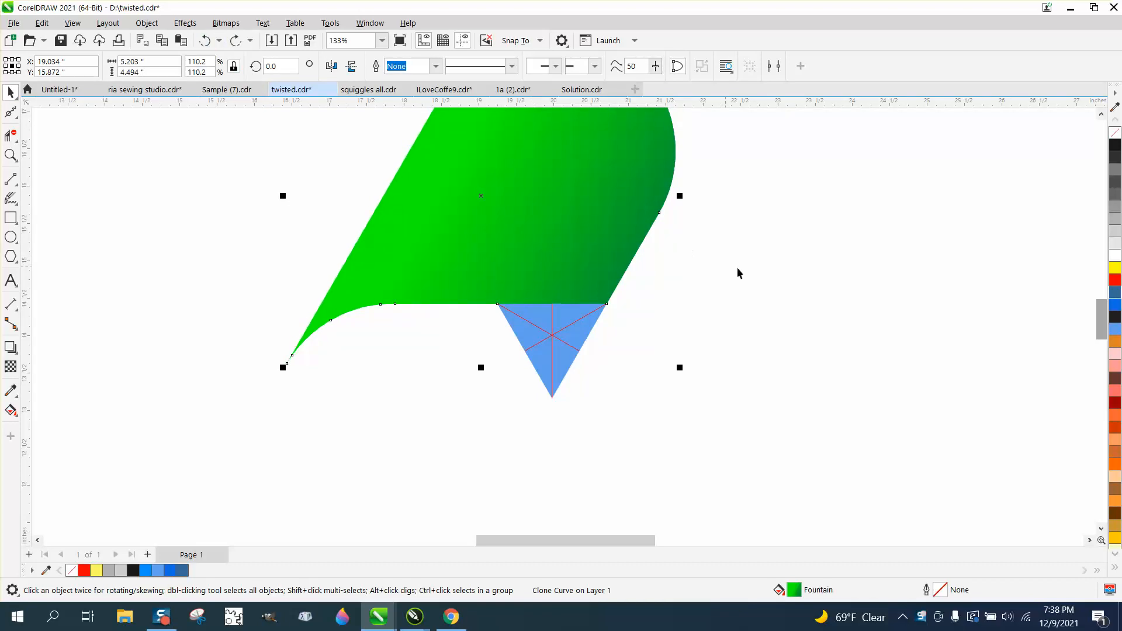
Step: Set the clone's rotation centre on the small triangle's centre and rotate a copy 120°
click(506, 204)
click(482, 194)
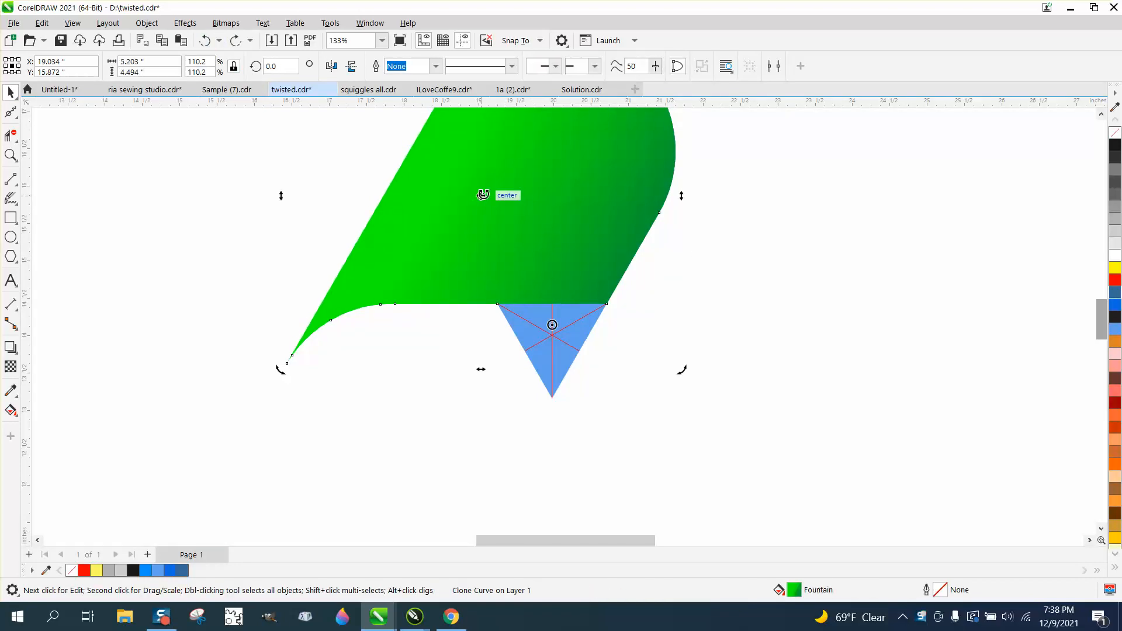
drag(552, 324, 552, 335)
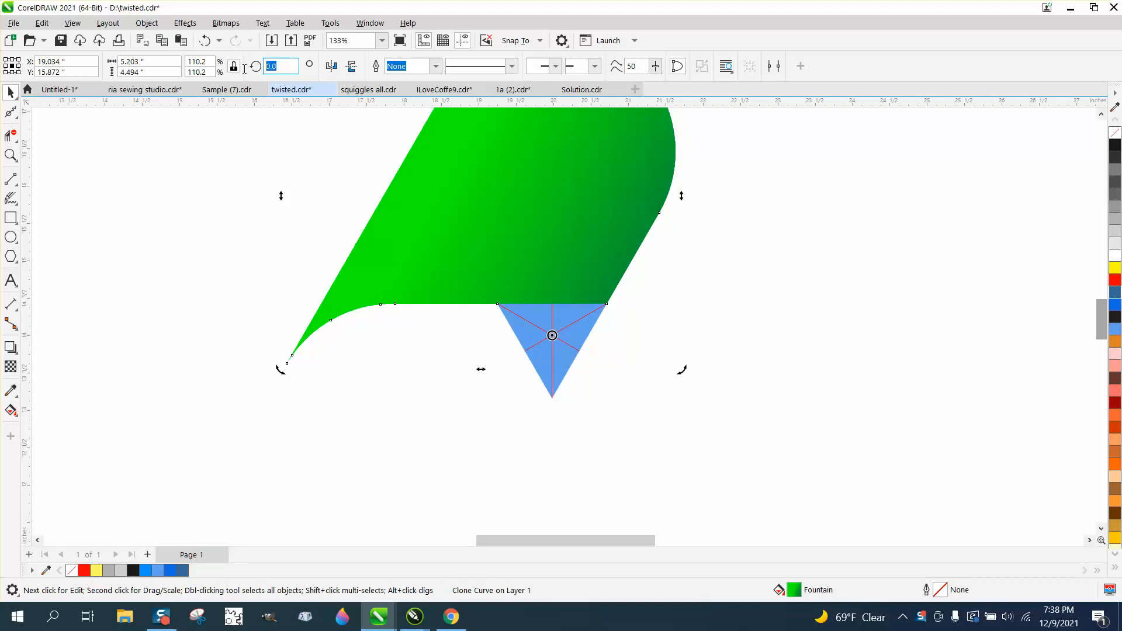
text(120)
key(Return)
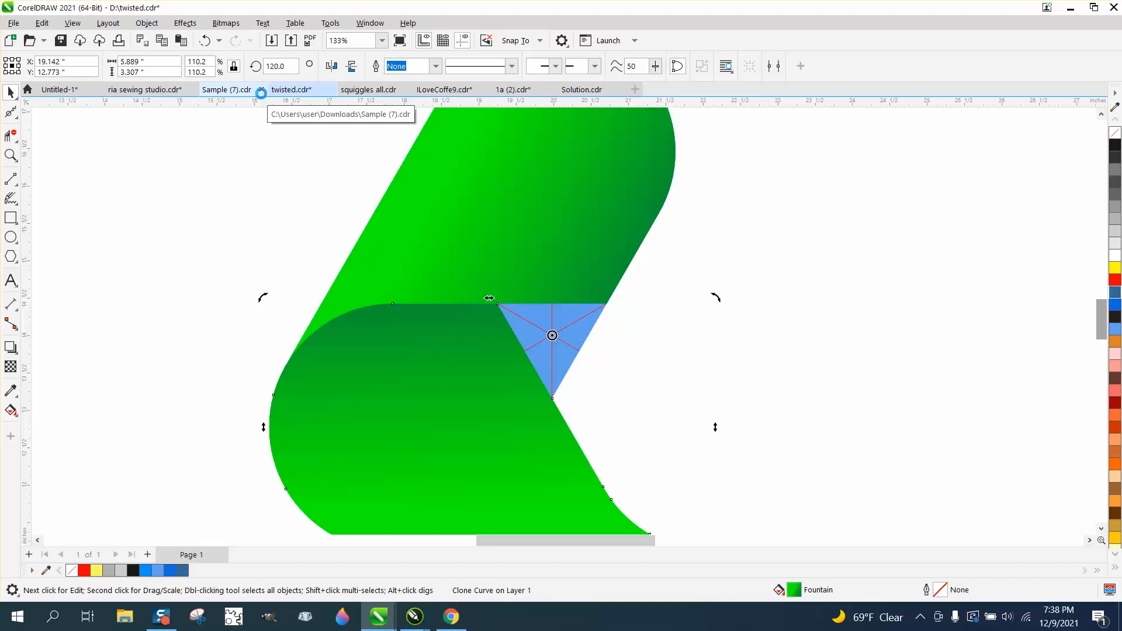
Step: Repeat the 120° rotation to add a third ribbon at 240°
drag(293, 68, 219, 66)
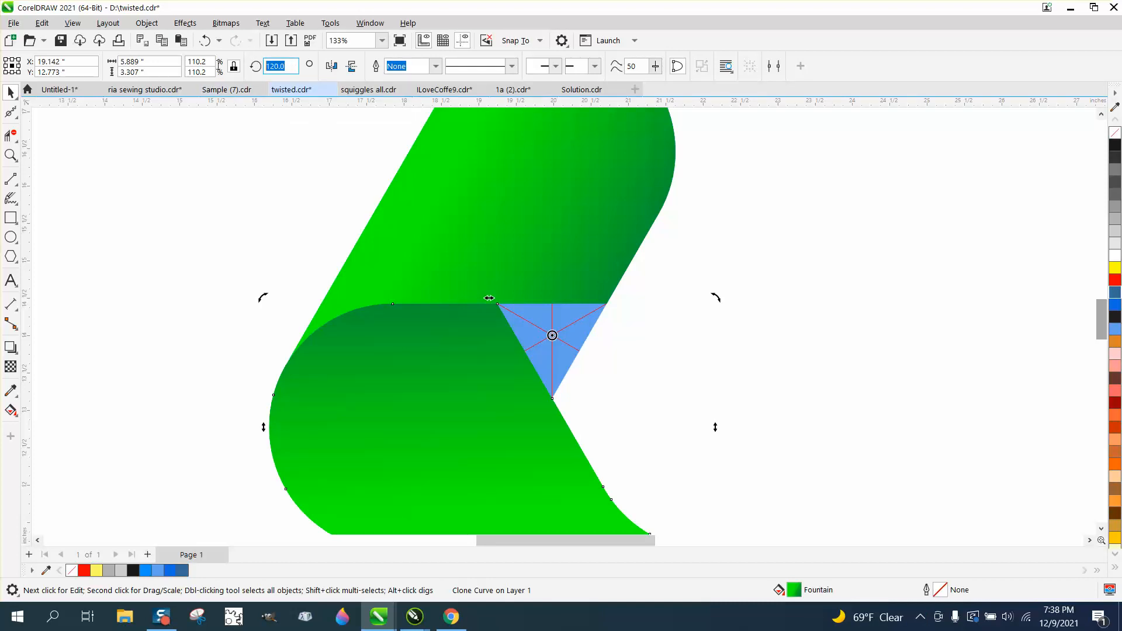
key(ctrl+d)
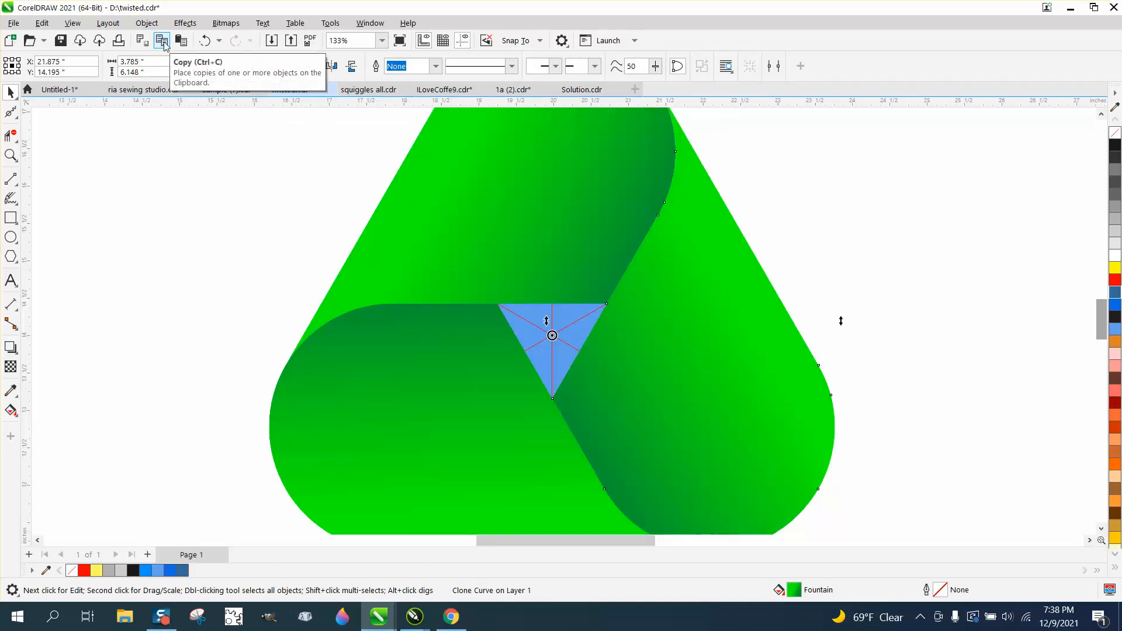
scroll(336, 245, down, 2)
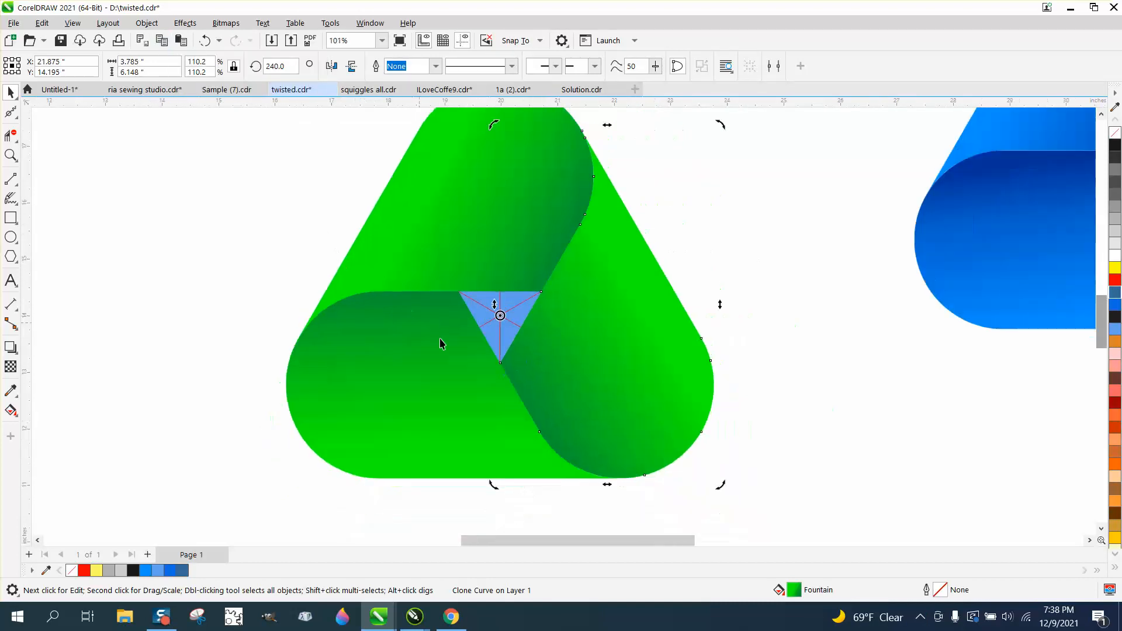
click(763, 304)
Step: Delete the diagonal red guide line and the small blue triangle
click(513, 308)
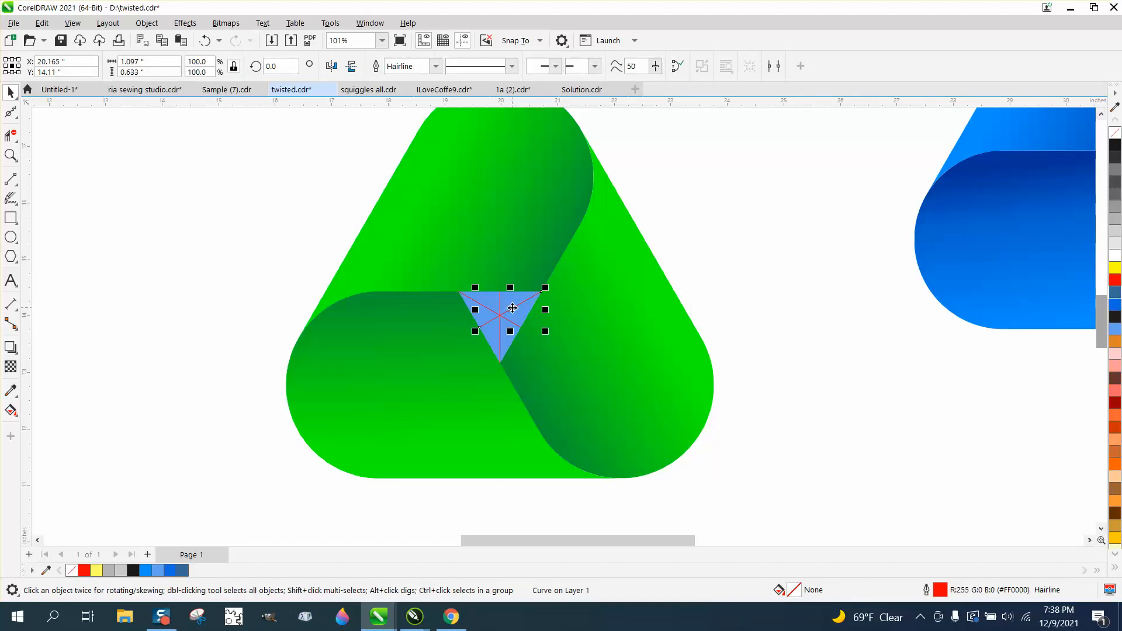
key(Delete)
click(498, 312)
click(499, 310)
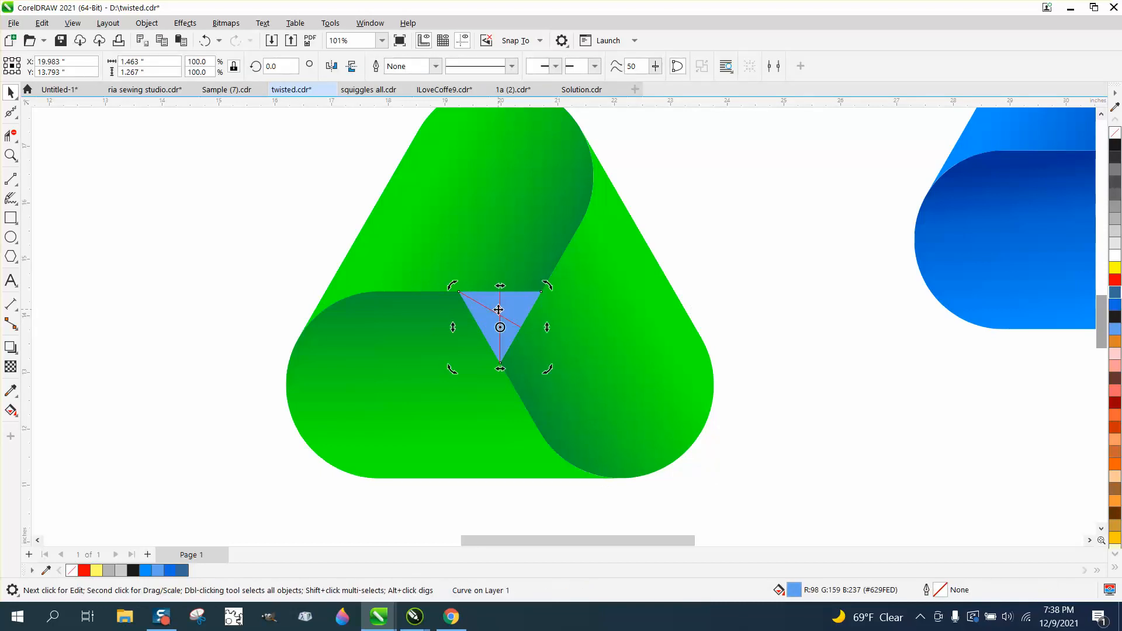
key(Delete)
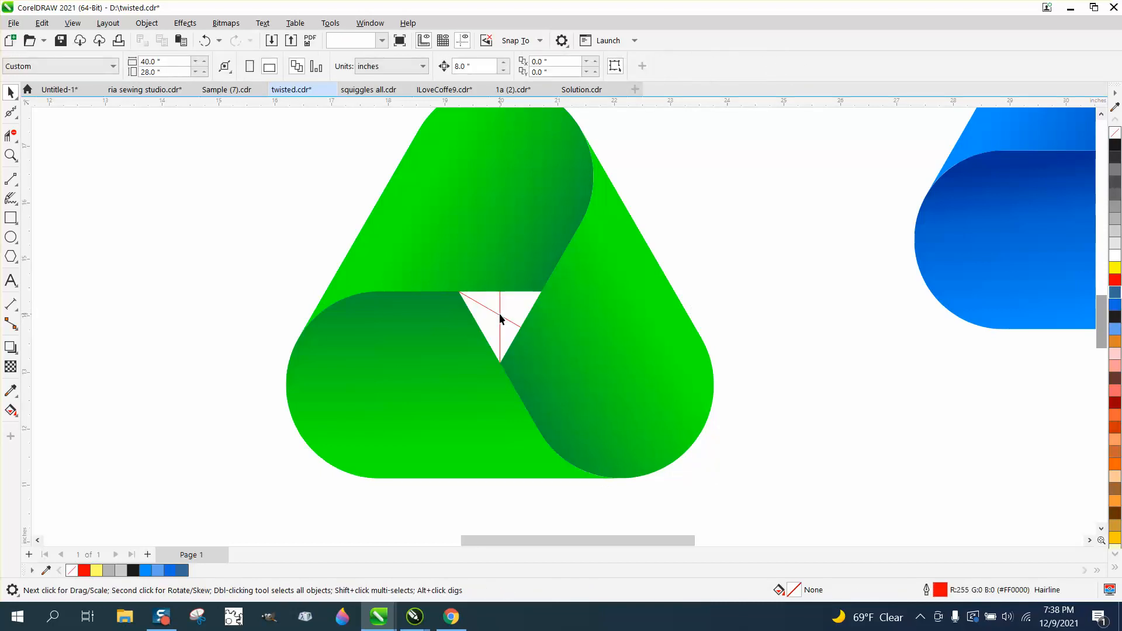
Step: Delete the vertical and remaining diagonal red guide lines, then zoom out
click(500, 317)
click(500, 315)
key(Delete)
click(499, 316)
key(Delete)
scroll(499, 314, down, 1)
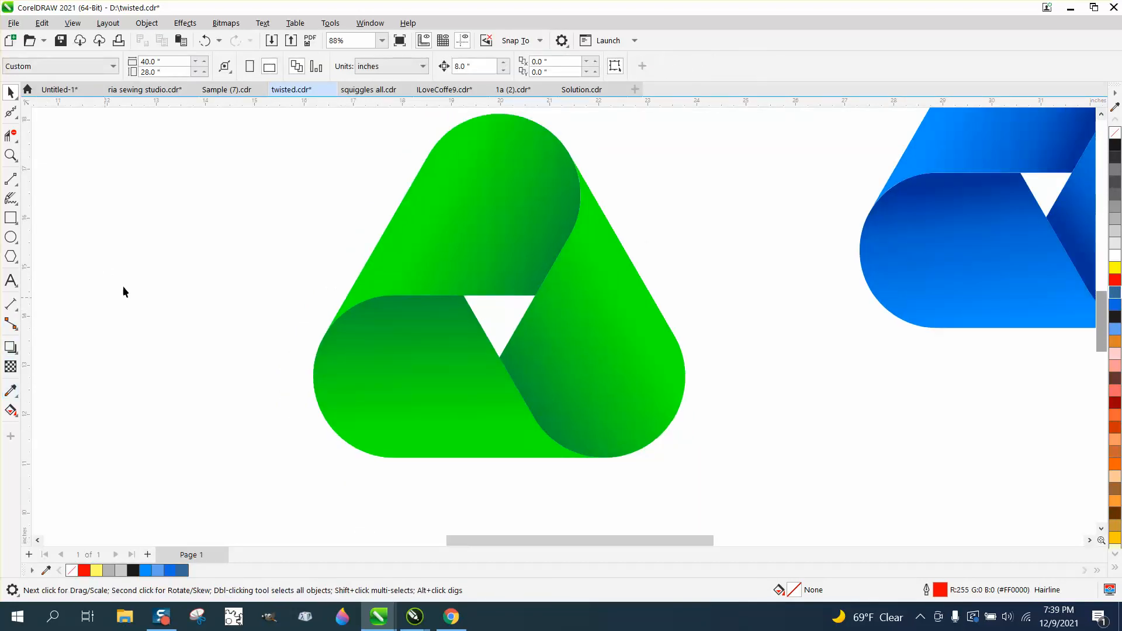
click(463, 204)
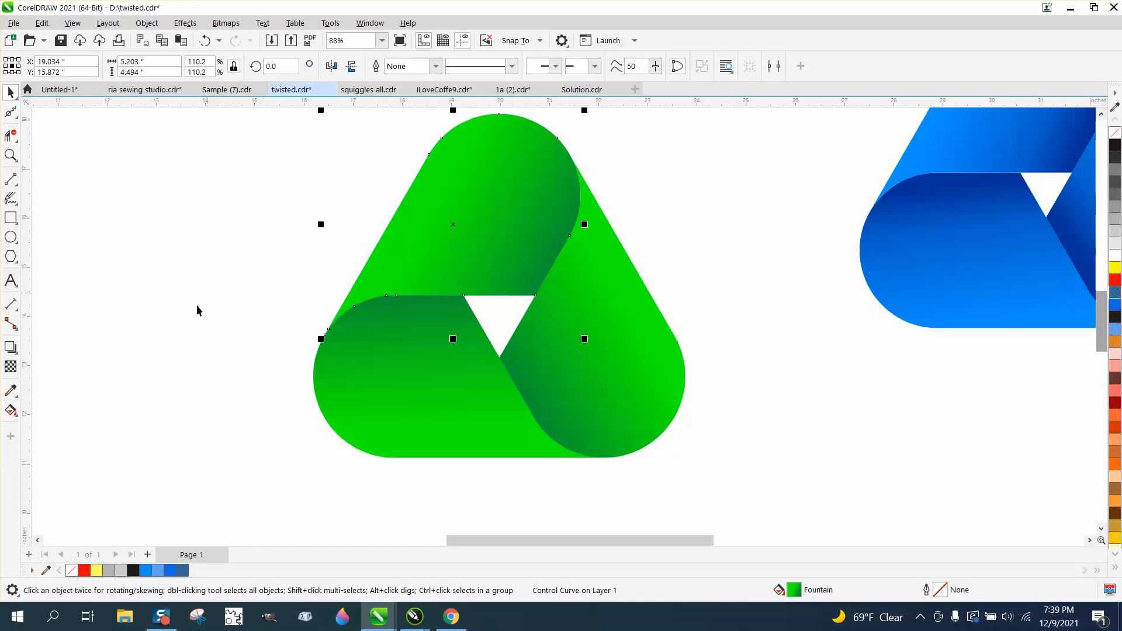
Step: With Interactive Fill, drag the top ribbon's gradient start up-left and reposition its midpoint
click(15, 414)
click(17, 416)
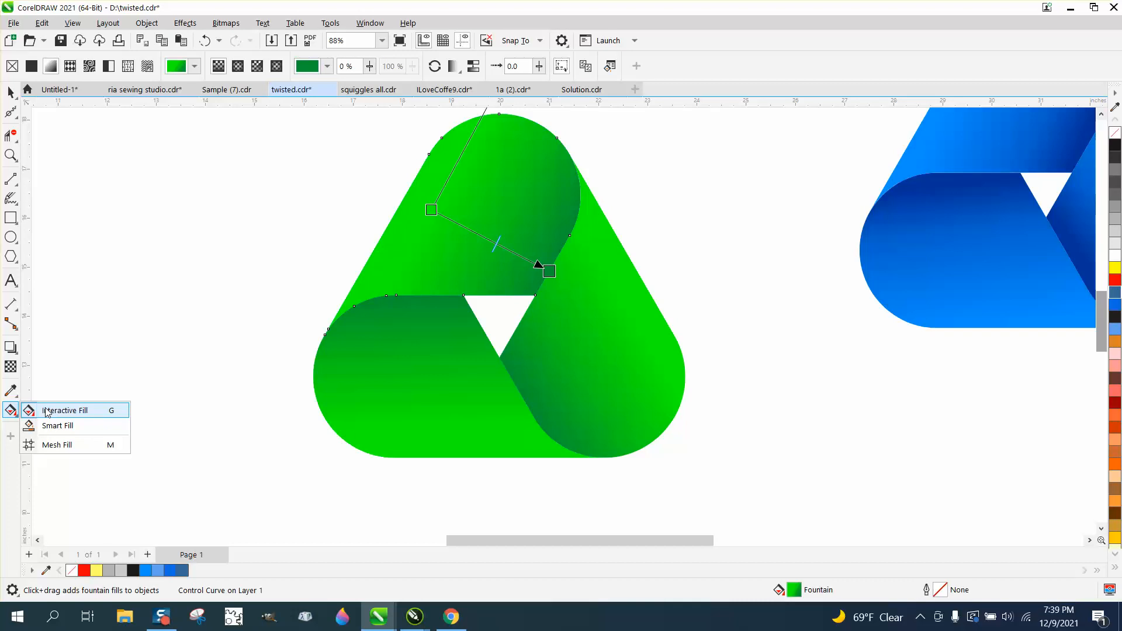
click(46, 412)
drag(431, 210, 400, 193)
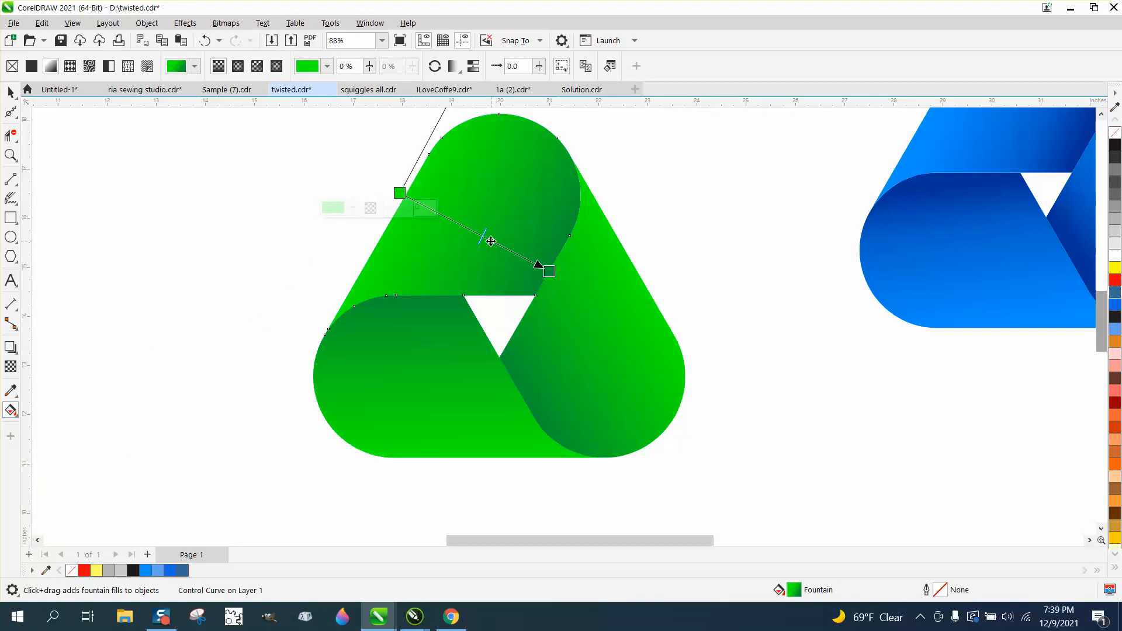
drag(439, 214, 552, 281)
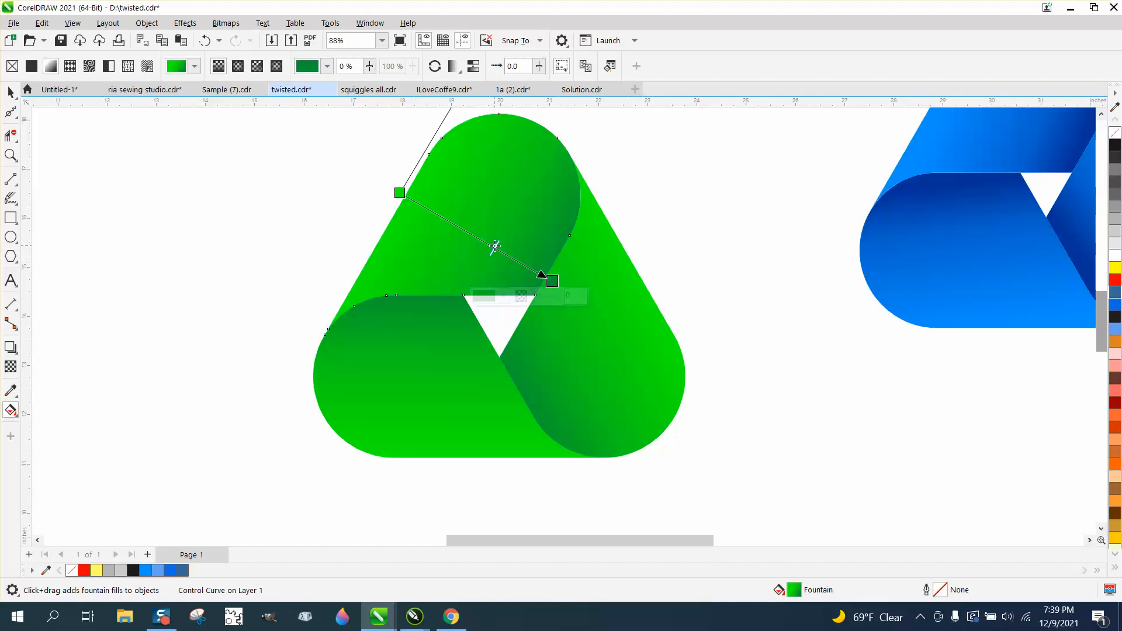
drag(494, 246, 486, 239)
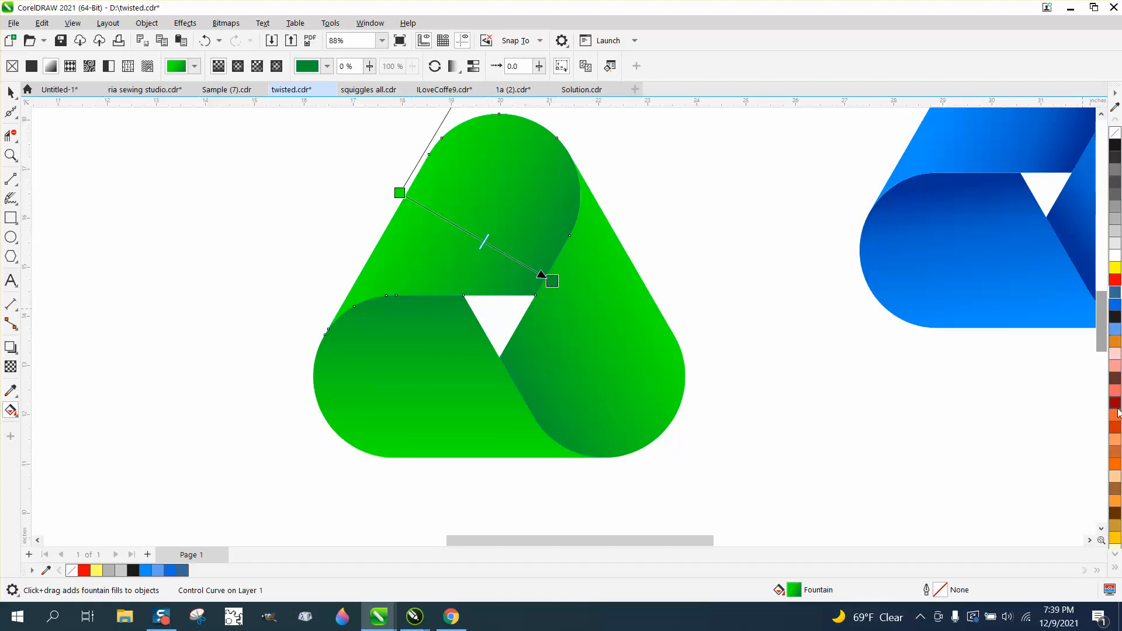
click(1114, 555)
click(1114, 555)
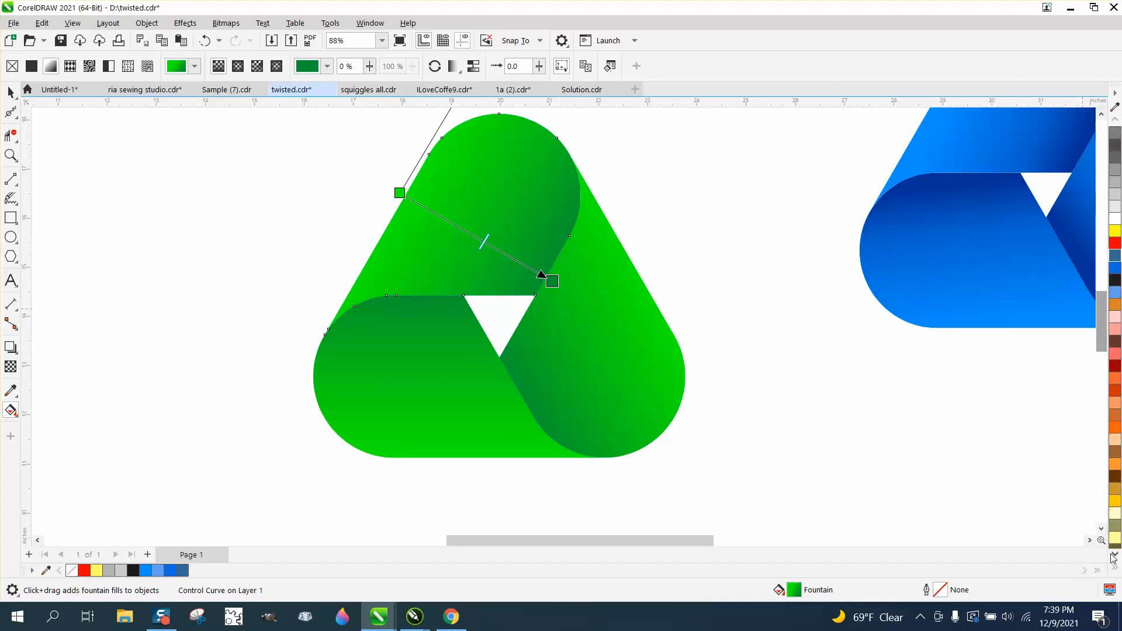
click(1114, 555)
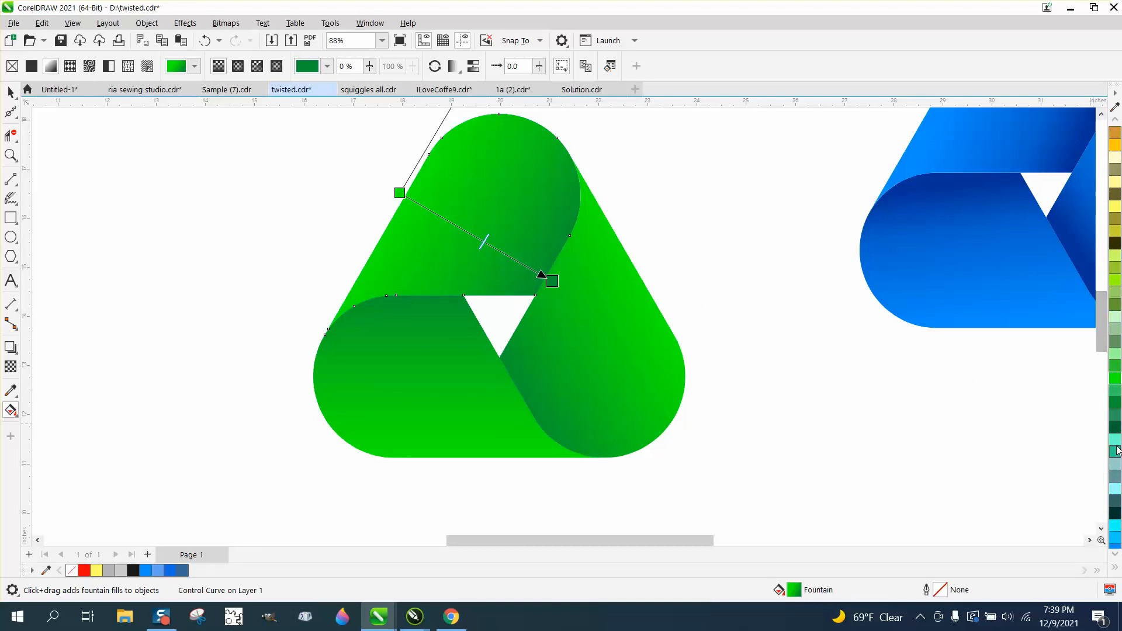
Step: Make the gradient end teal and its start teal-green, nudging the midpoint toward the end
drag(1117, 422, 623, 331)
drag(552, 286, 552, 283)
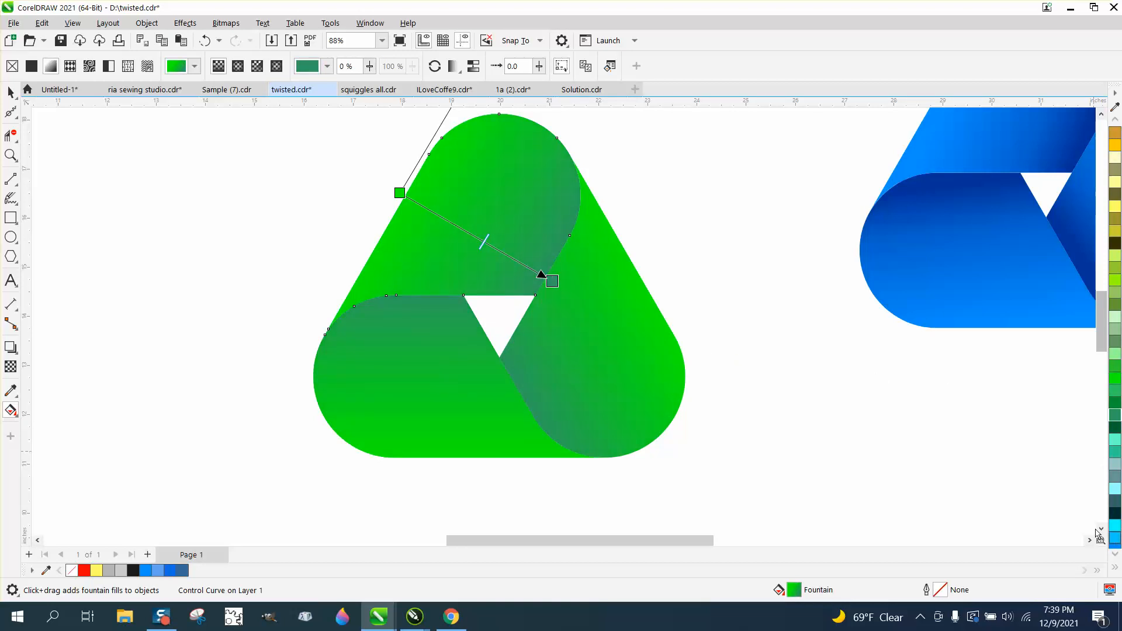
drag(1114, 535, 400, 194)
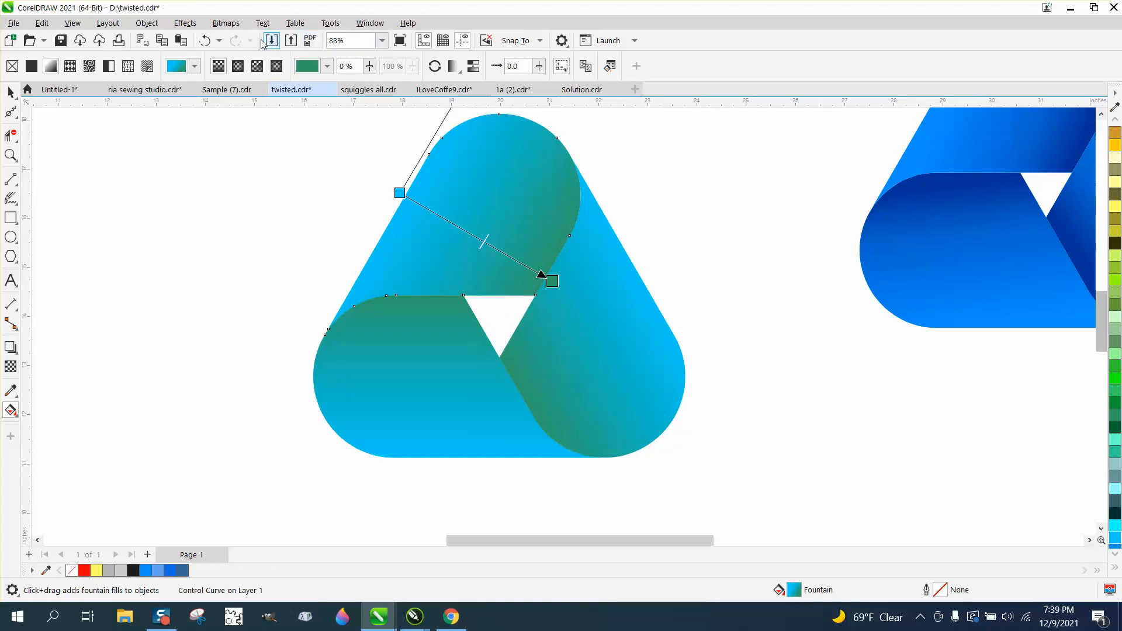
click(204, 40)
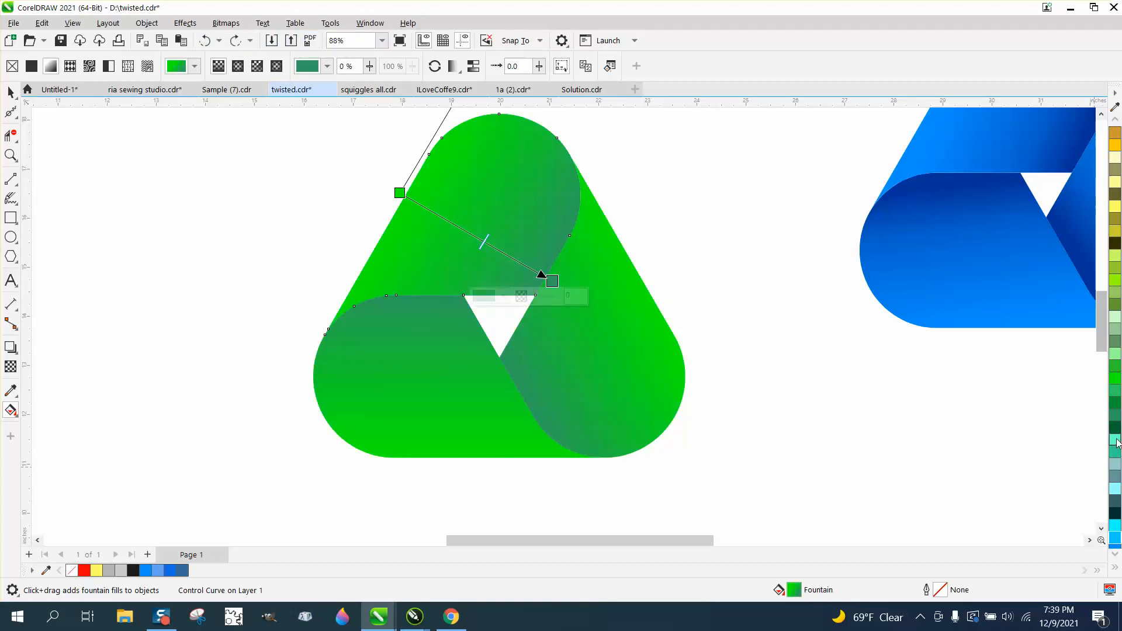
drag(404, 245, 401, 193)
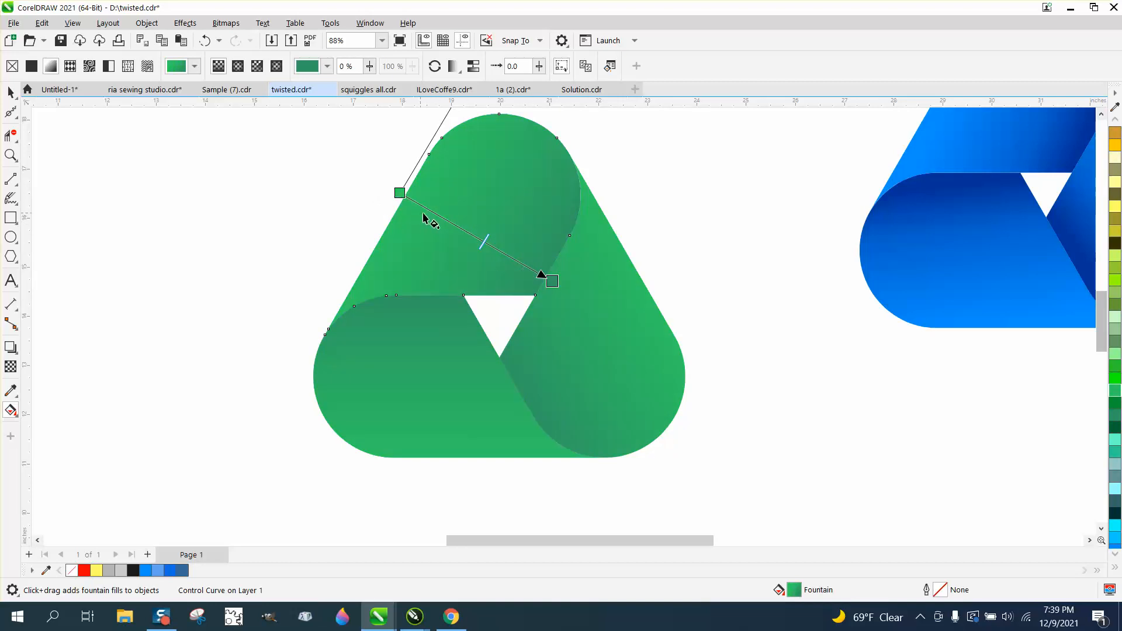
drag(484, 241, 509, 262)
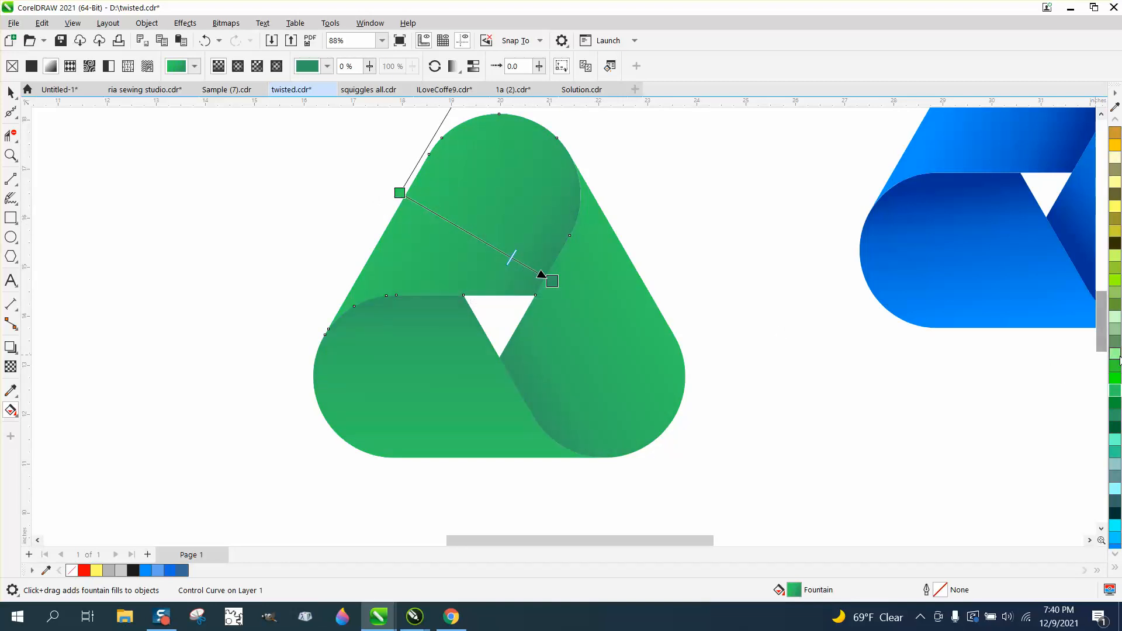
Step: Finalize the gradient from yellow-green at the start to dark teal-green at the end
drag(1119, 359, 400, 193)
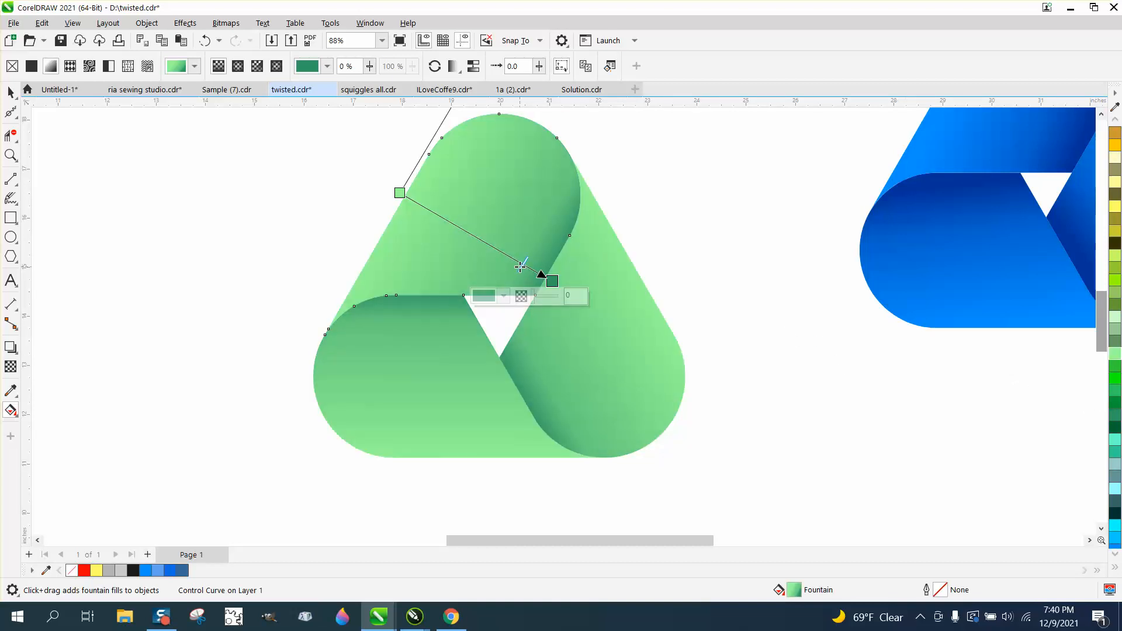
drag(519, 266, 459, 225)
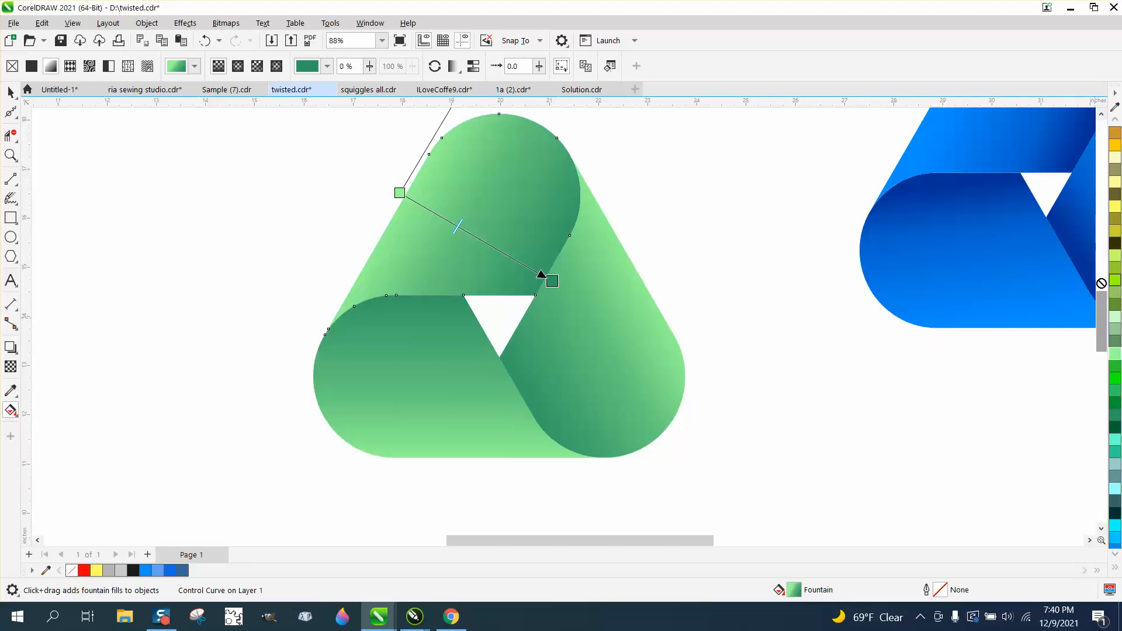
drag(1100, 283, 399, 194)
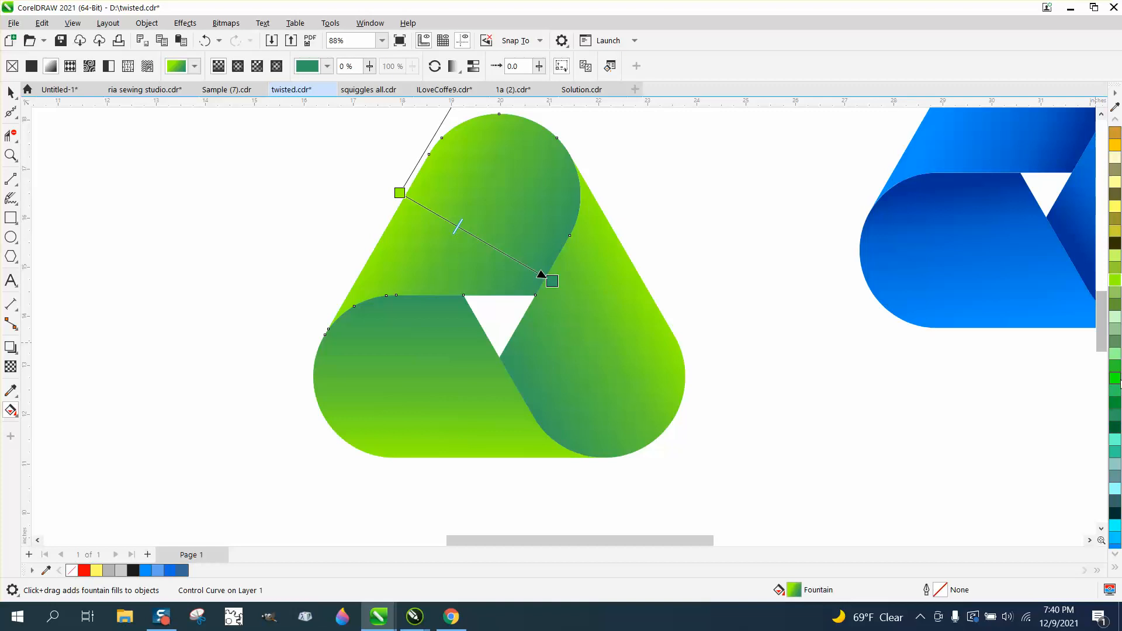
drag(1117, 392, 552, 281)
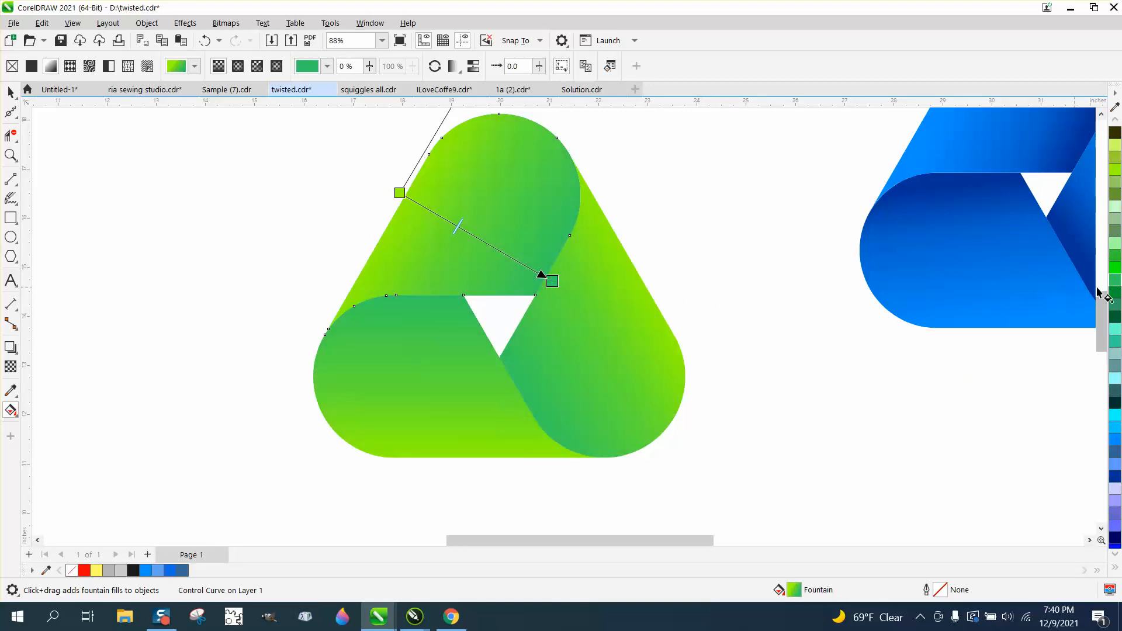
drag(1116, 312, 552, 281)
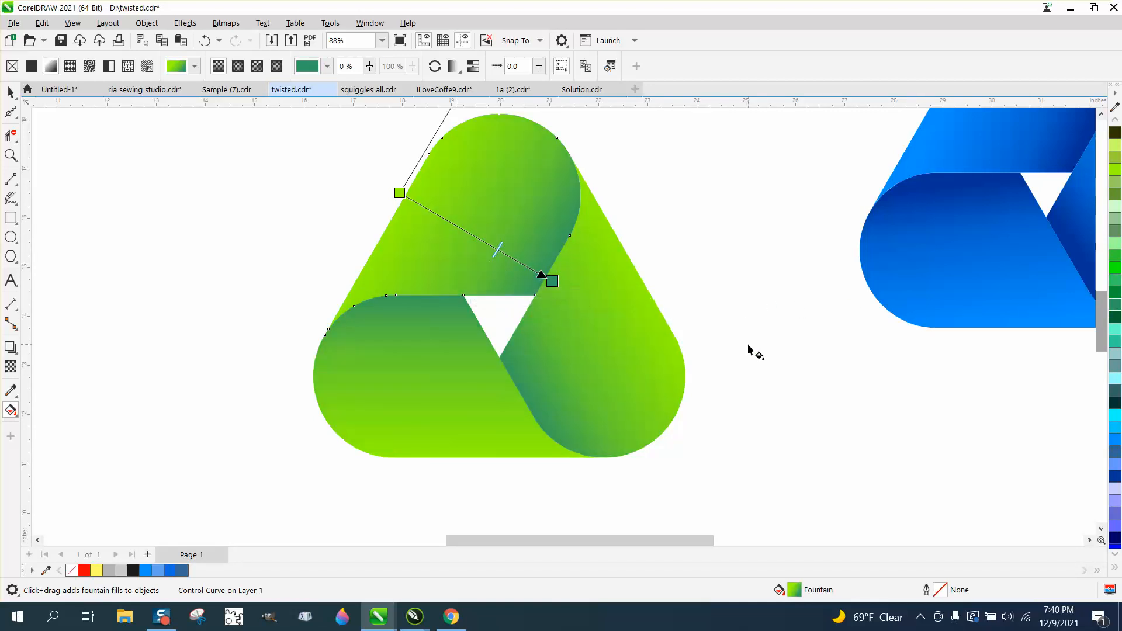
click(753, 351)
Step: Fill the selected triangle ribbons with solid cyan (R:0 G:255 B:255)
click(11, 92)
scroll(399, 227, down, 1)
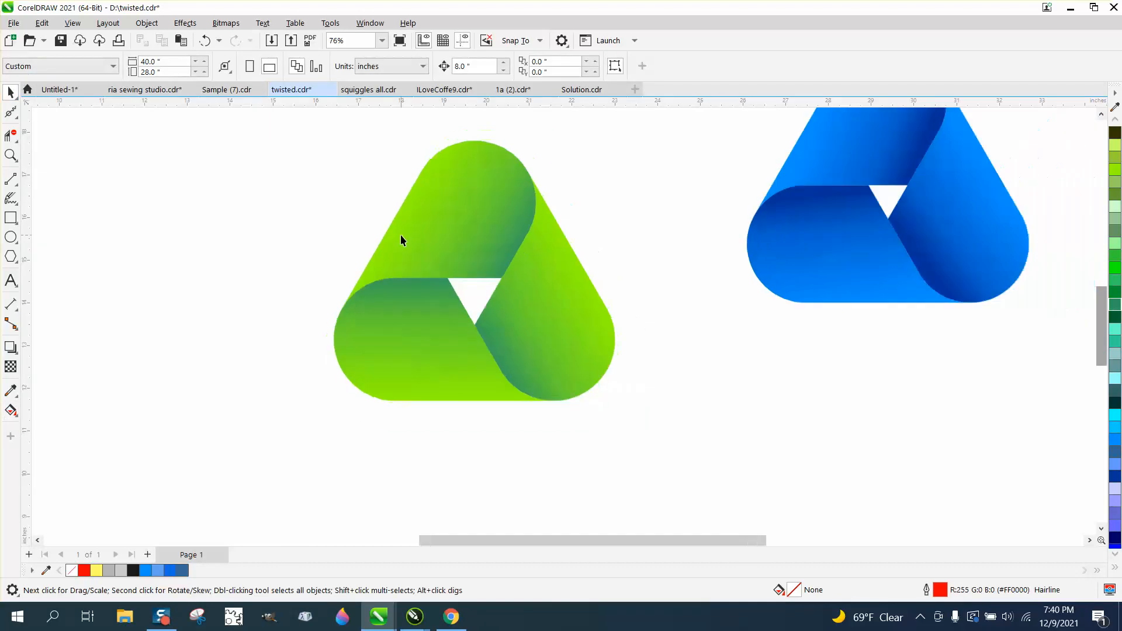
click(461, 227)
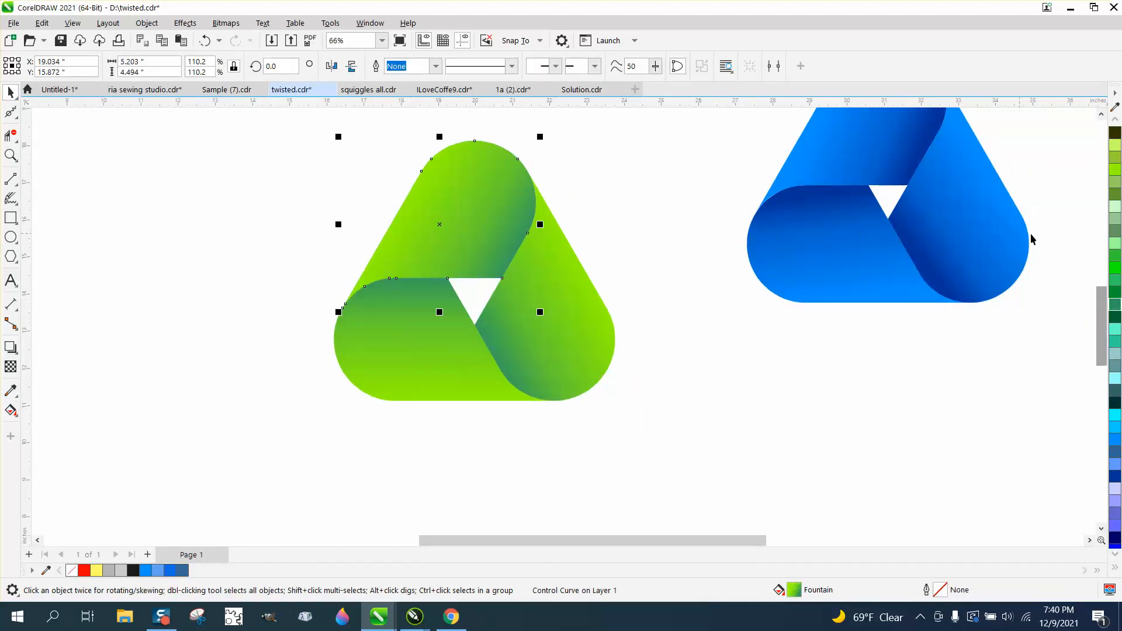
click(1114, 418)
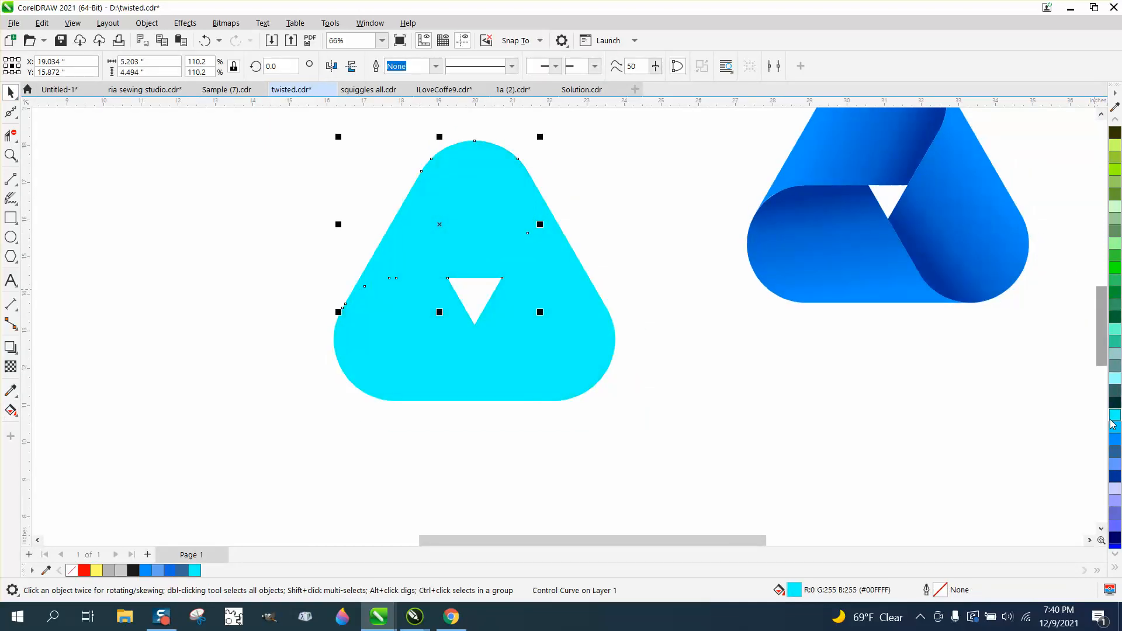
click(205, 41)
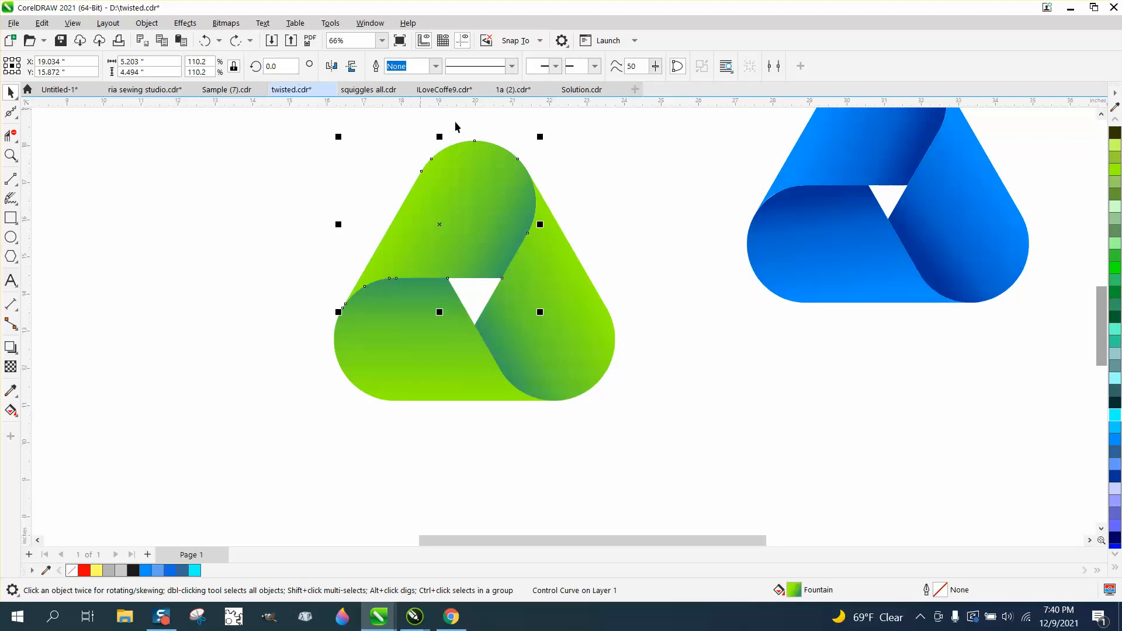
click(538, 156)
click(441, 170)
click(1113, 416)
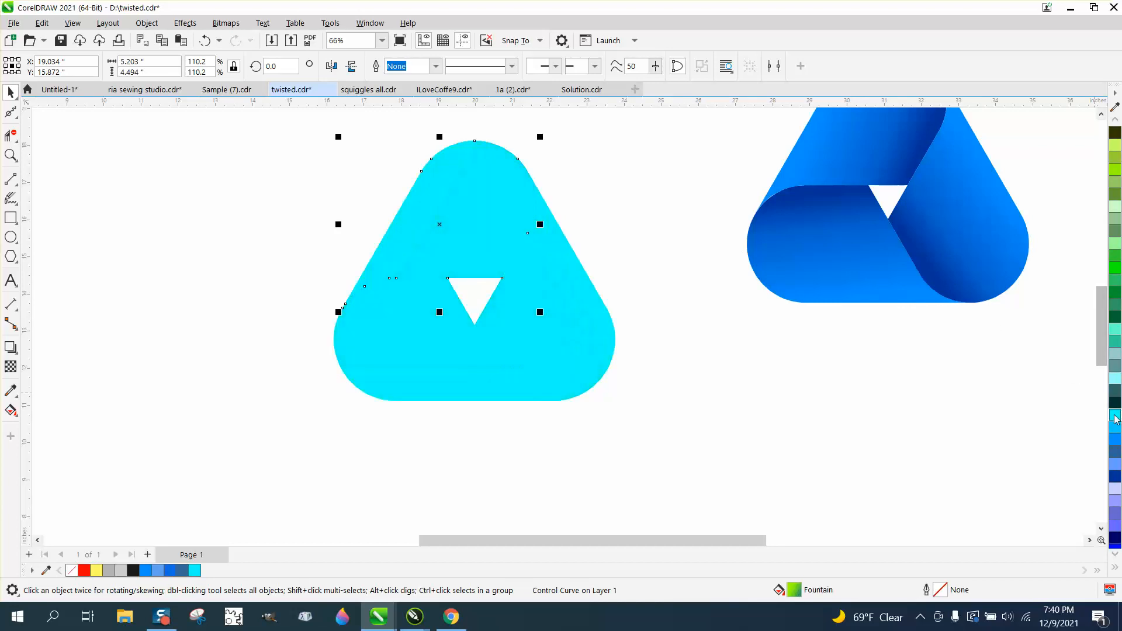
click(366, 185)
click(461, 209)
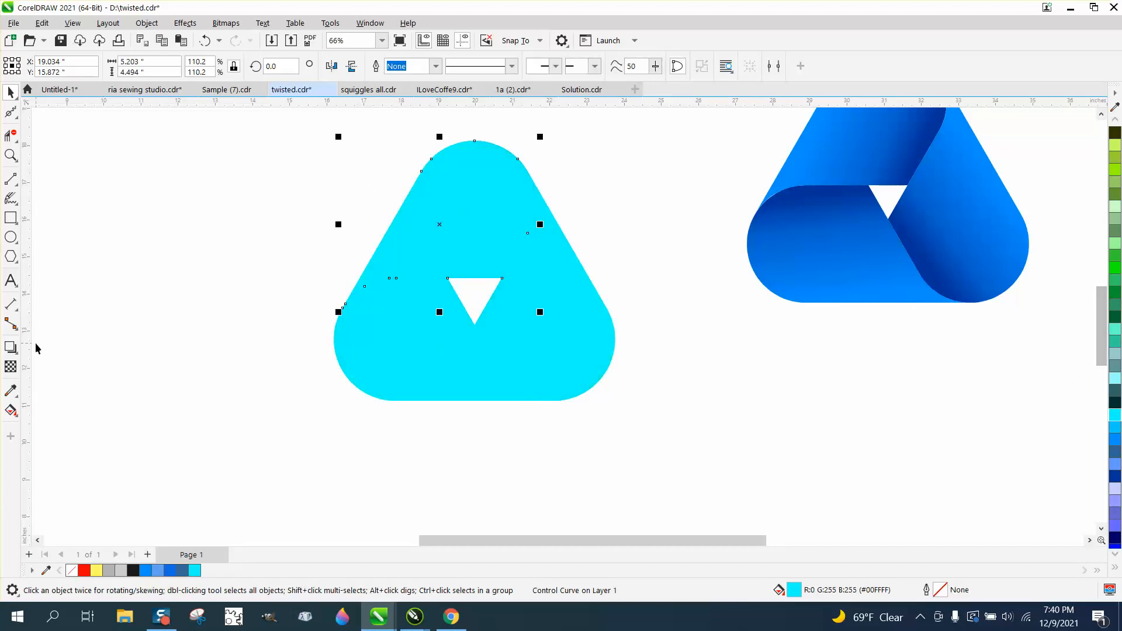
click(14, 414)
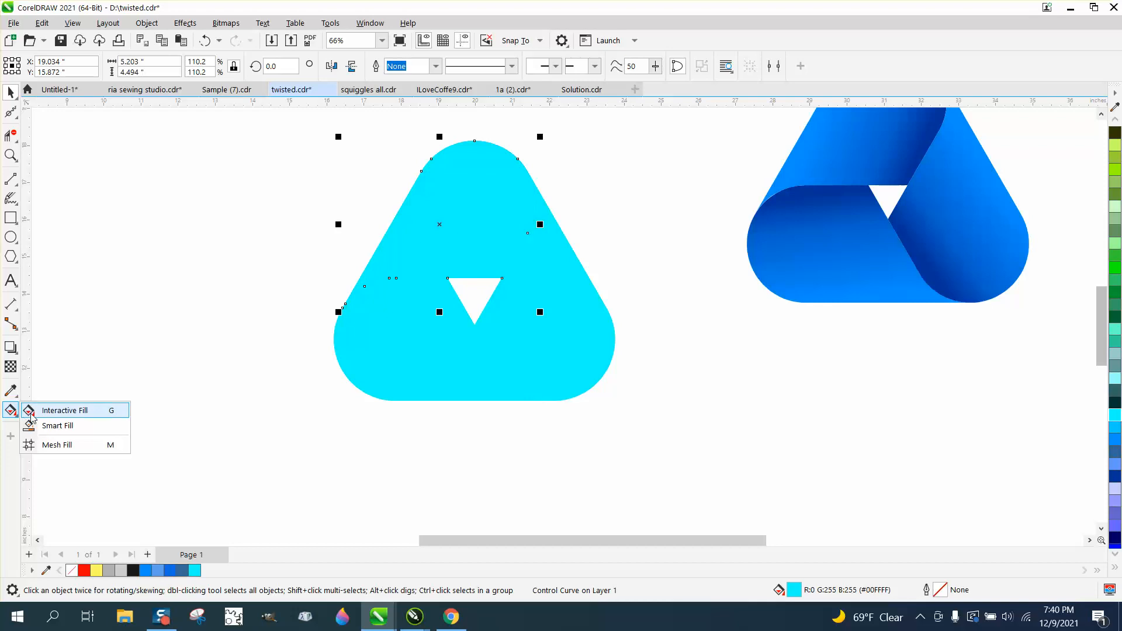
Step: Lay a fountain fill across the ribbons from blue at the start to dark blue at the lower right
click(32, 414)
drag(414, 211, 490, 261)
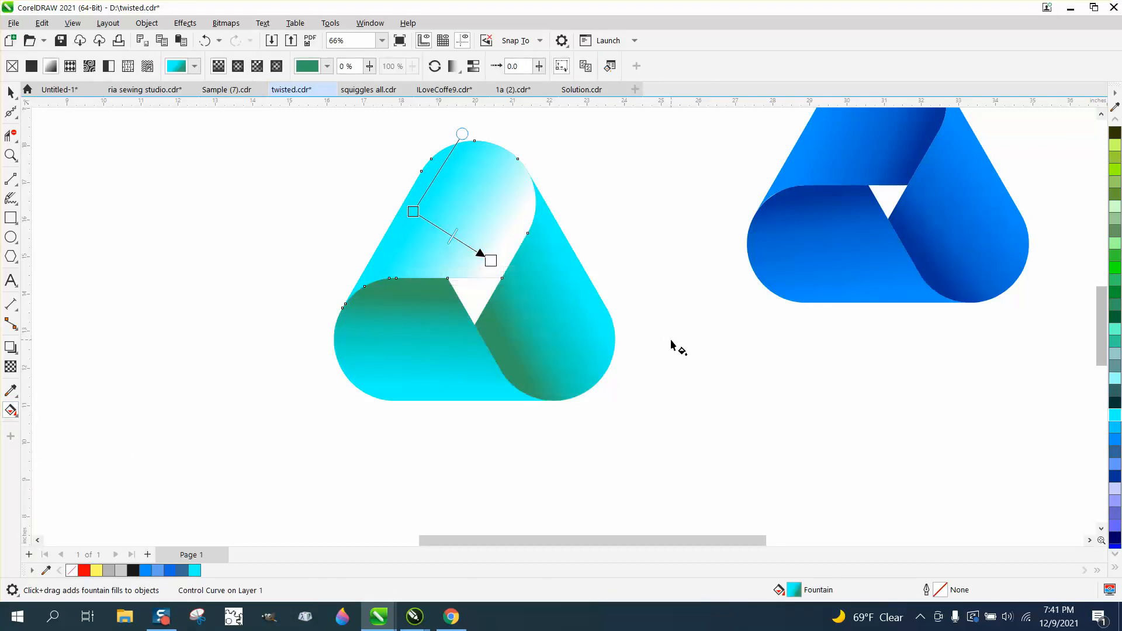
mouse_move(490, 260)
mouse_down()
mouse_move(514, 277)
mouse_move(495, 270)
mouse_up()
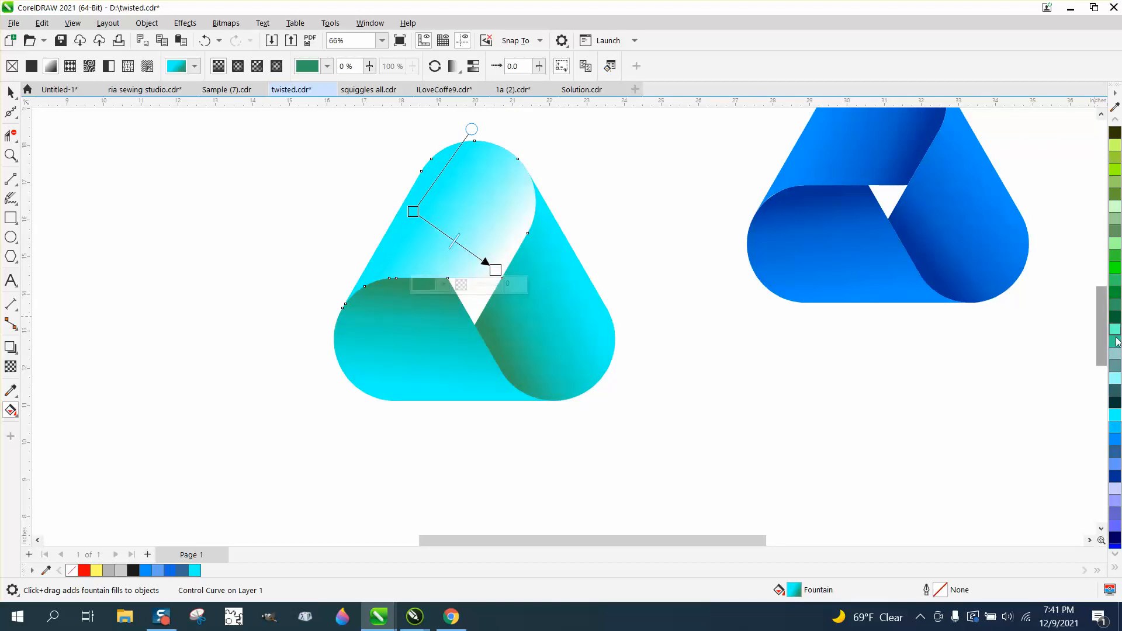
drag(1116, 445, 414, 210)
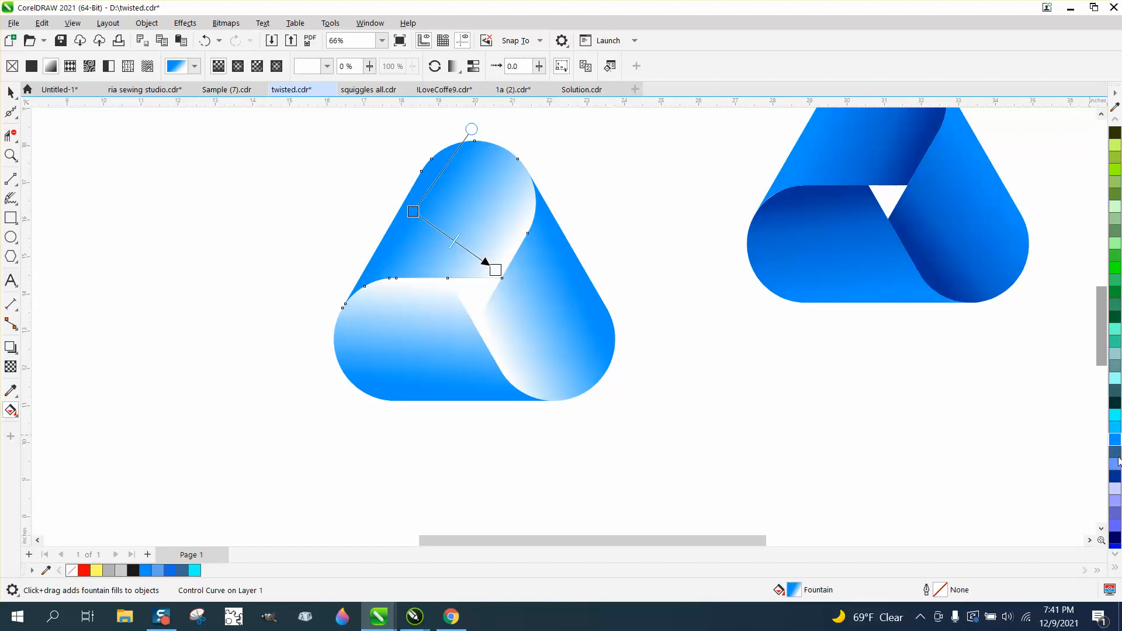
drag(1117, 462, 495, 271)
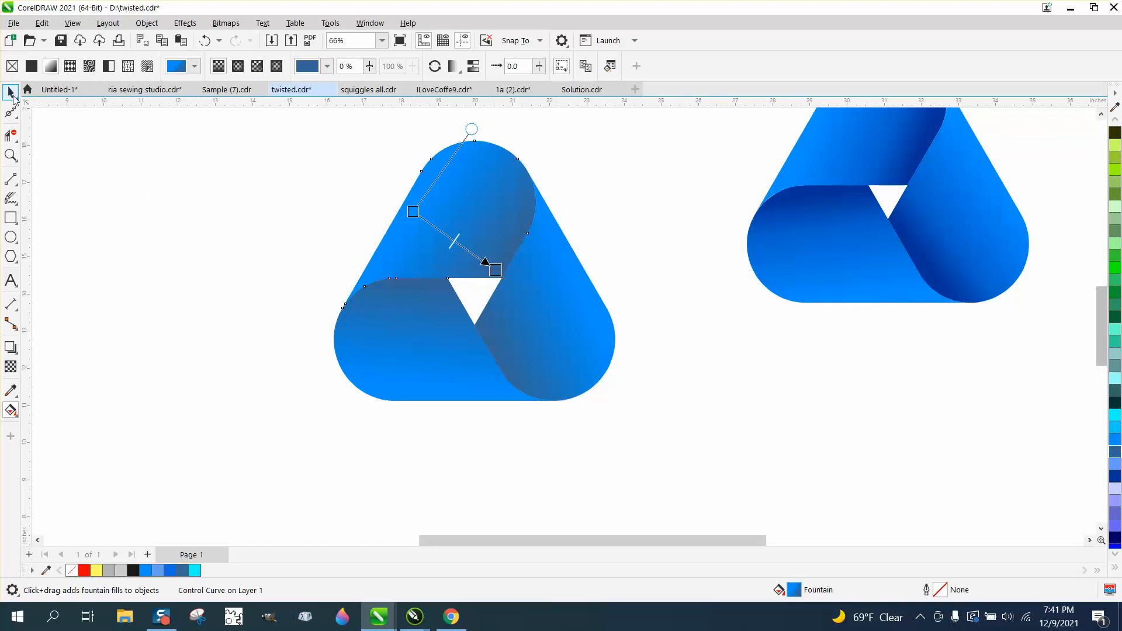
click(11, 92)
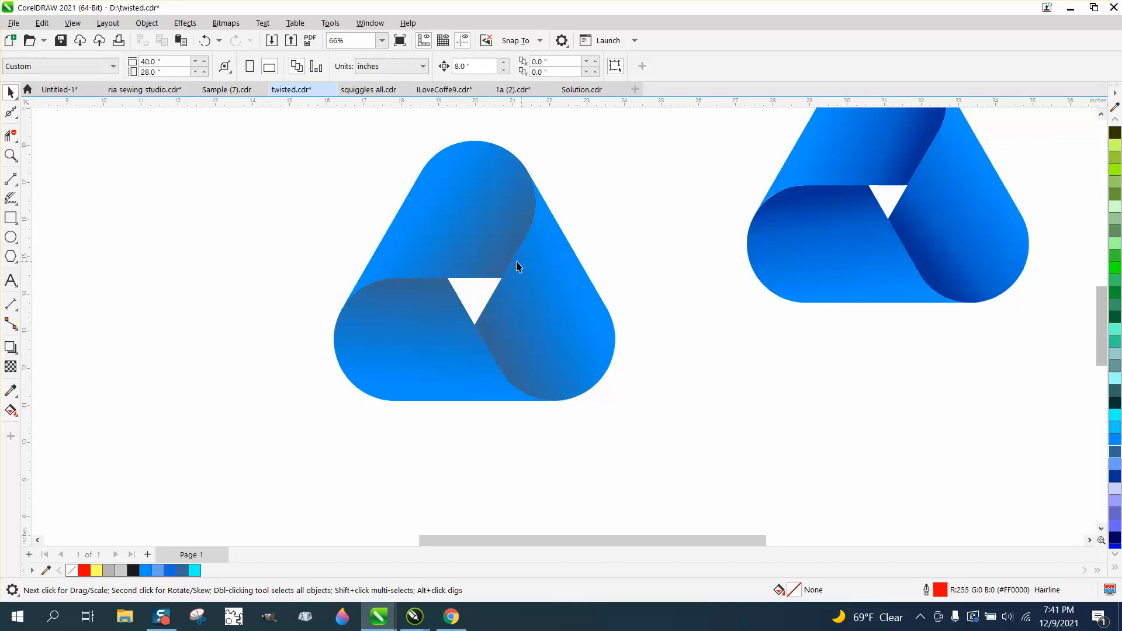
Step: Delete the triangle group, then rotate the remaining blue ribbon 120° and move it down-left
click(479, 229)
key(Delete)
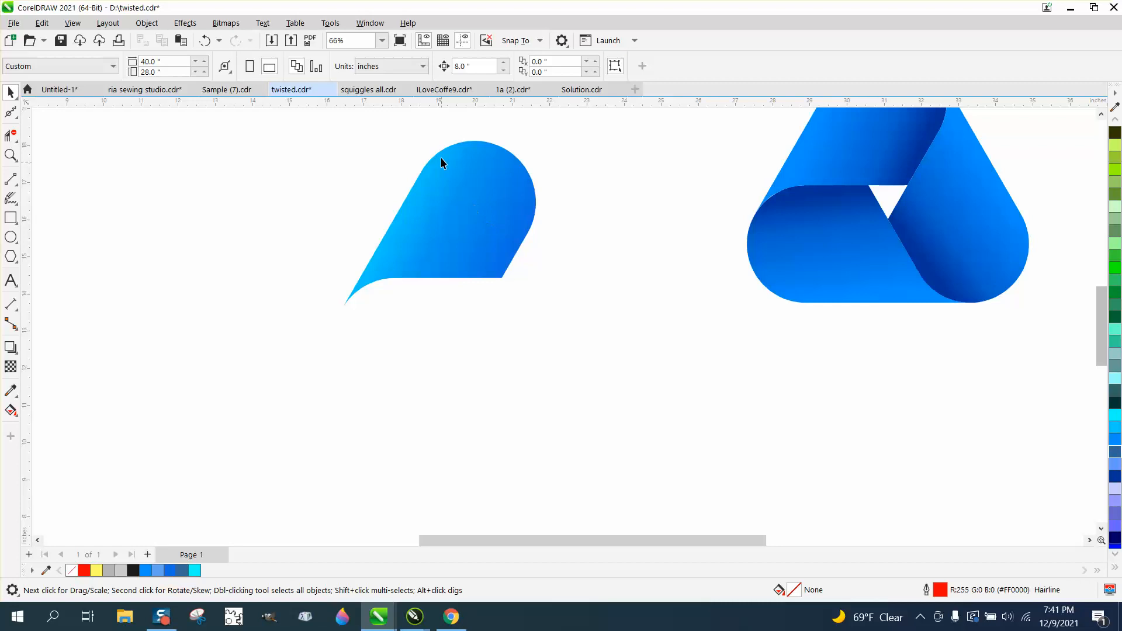
click(472, 195)
click(251, 70)
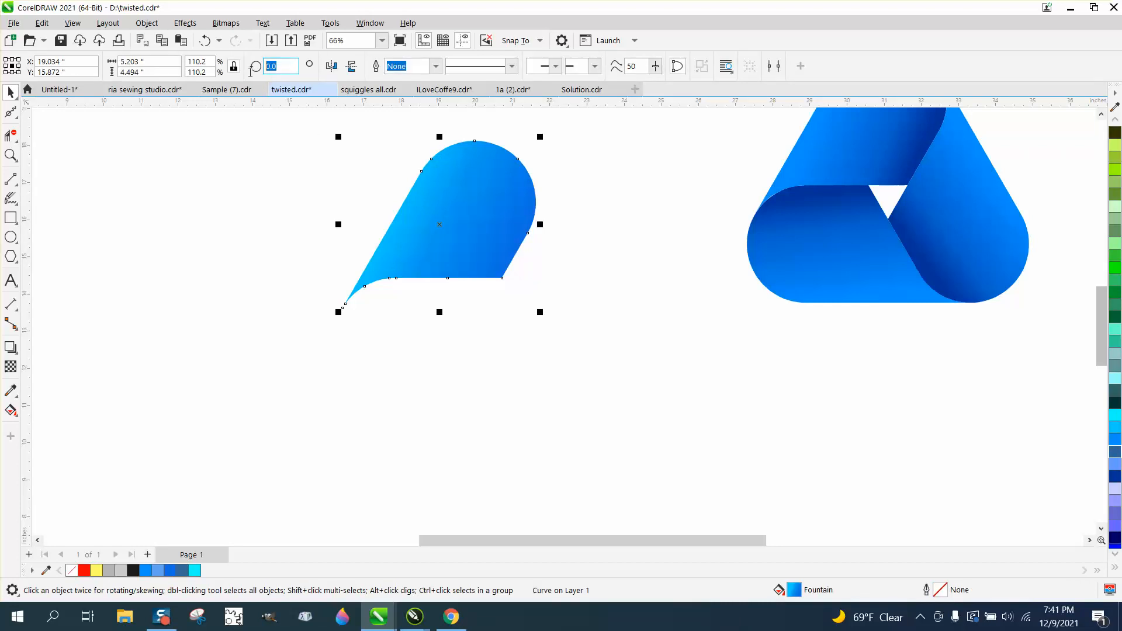
text(120)
key(Return)
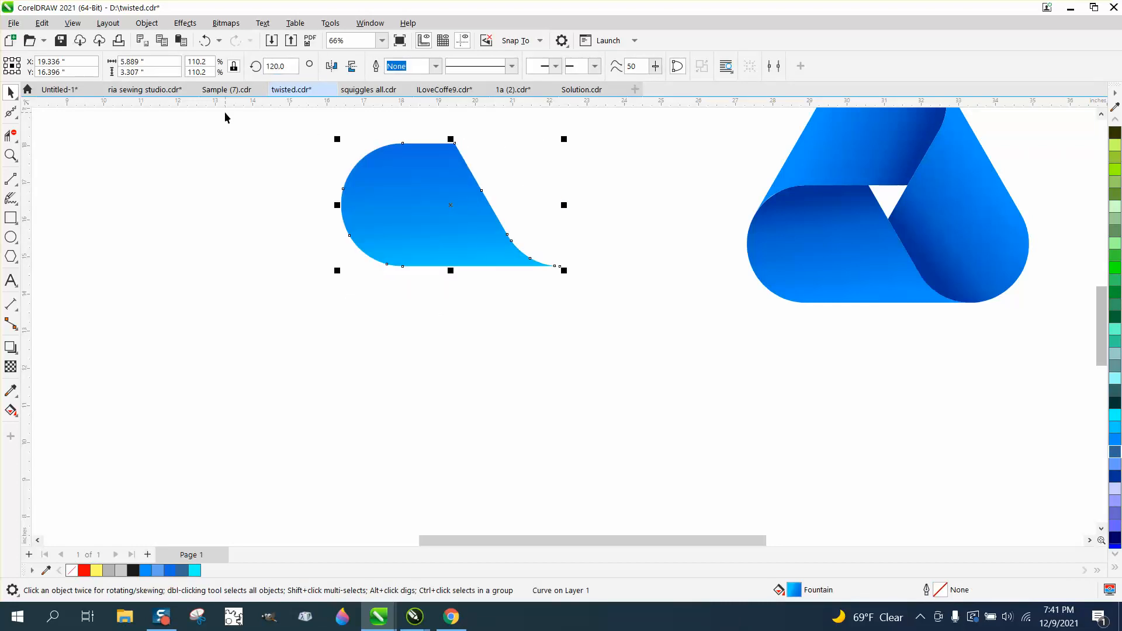
drag(458, 209, 422, 315)
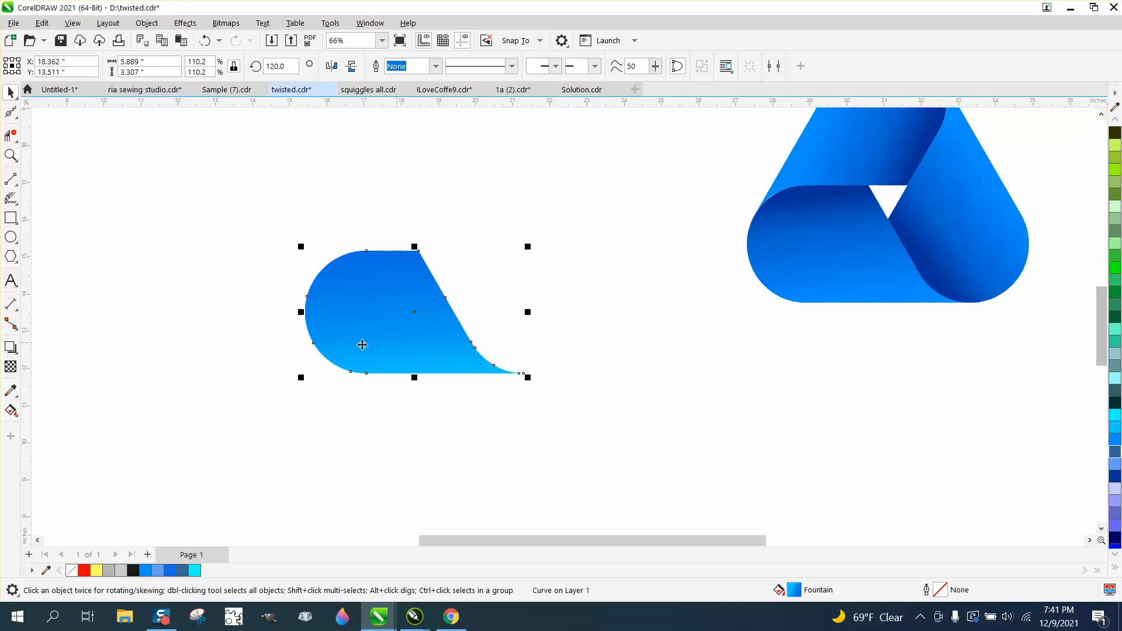
click(12, 389)
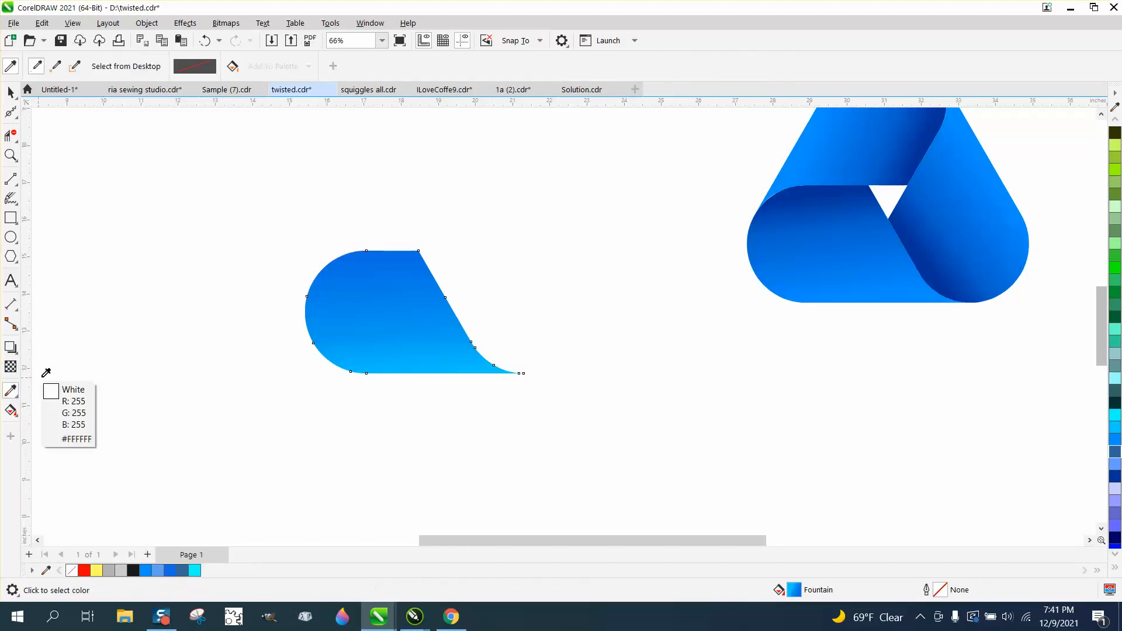
Step: Make the ribbon's gradient run vertically, ending in a lighter medium blue at the bottom
click(11, 410)
drag(402, 379, 385, 395)
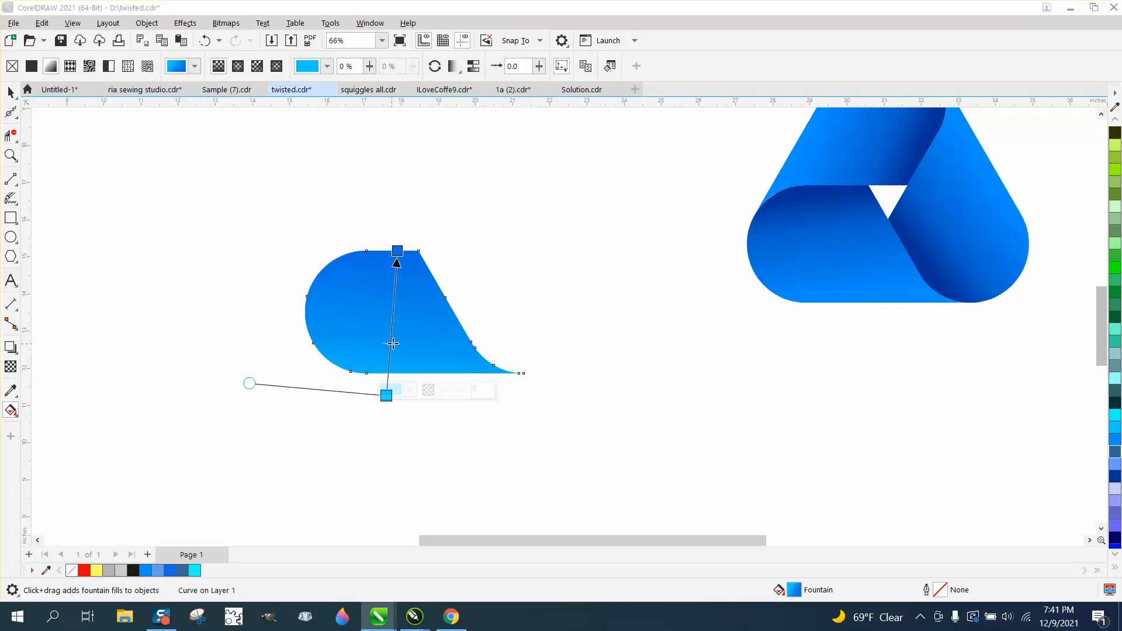
drag(393, 343, 395, 299)
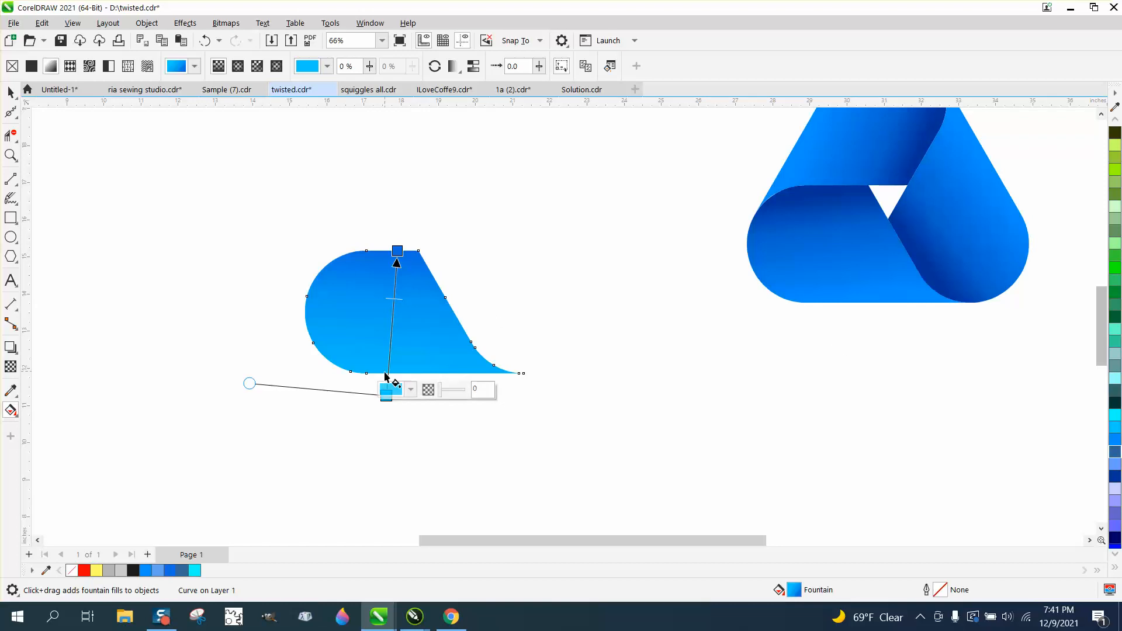
drag(386, 395, 441, 407)
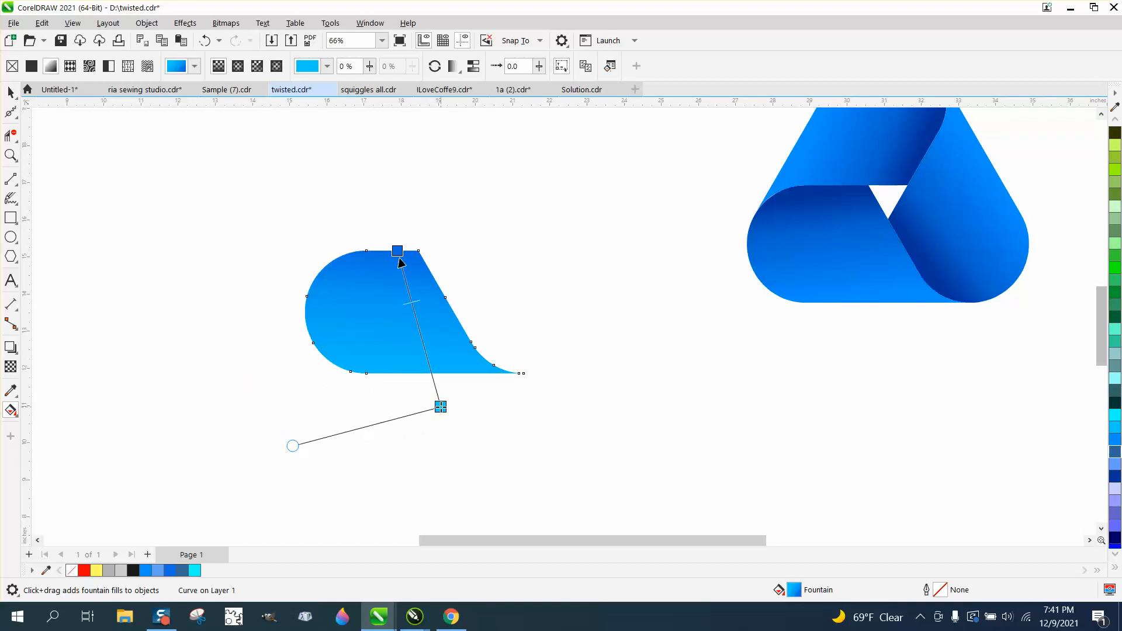
click(443, 416)
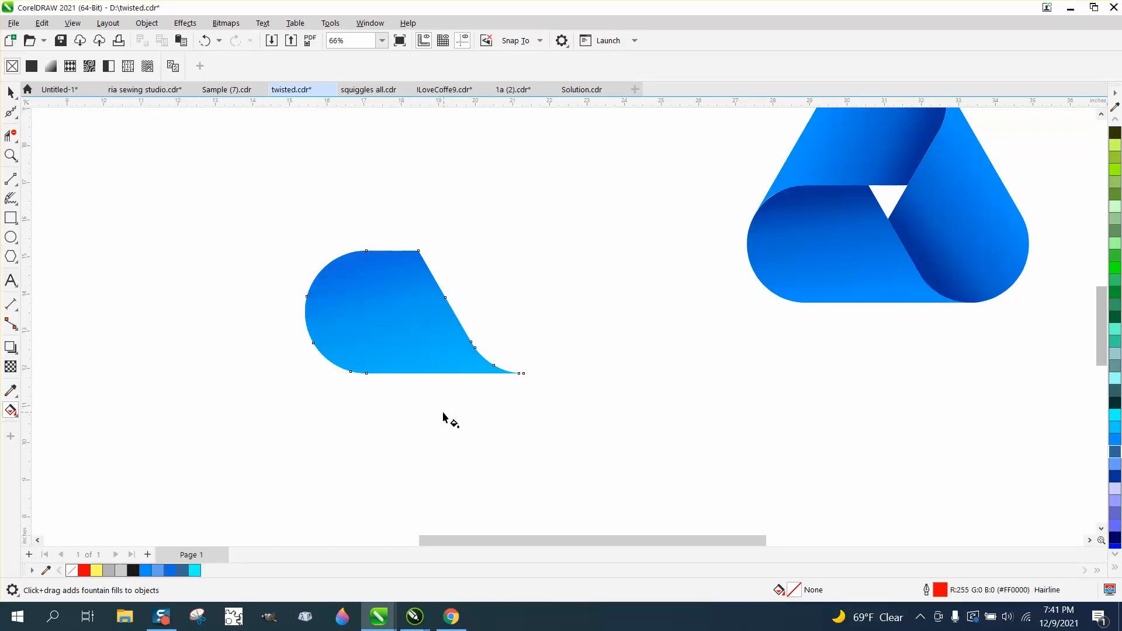
click(433, 367)
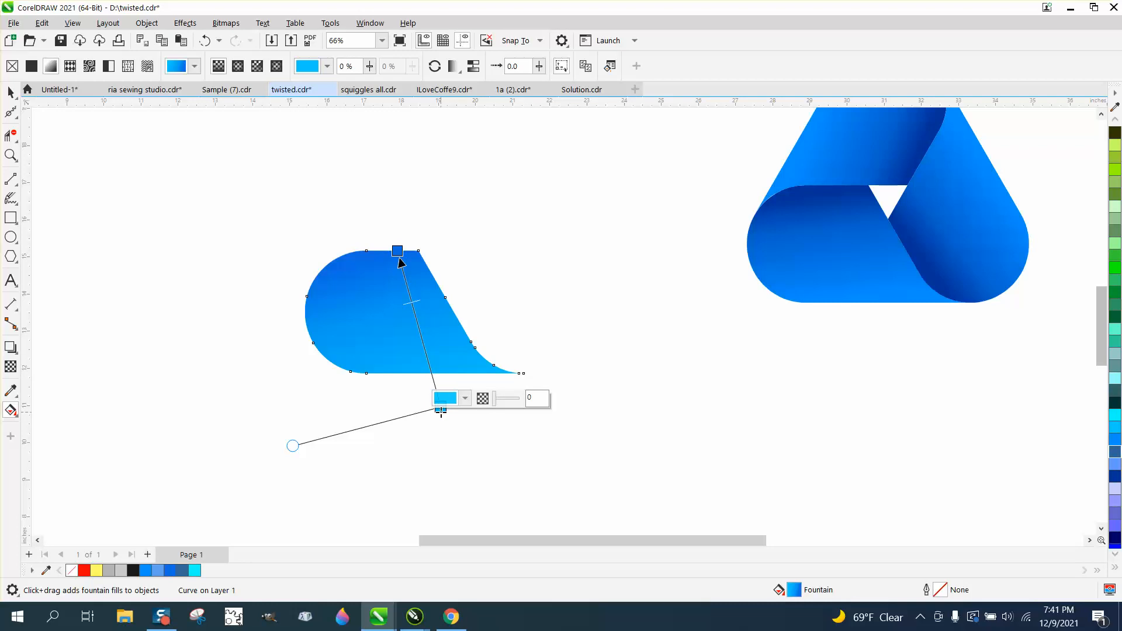
drag(441, 410, 399, 414)
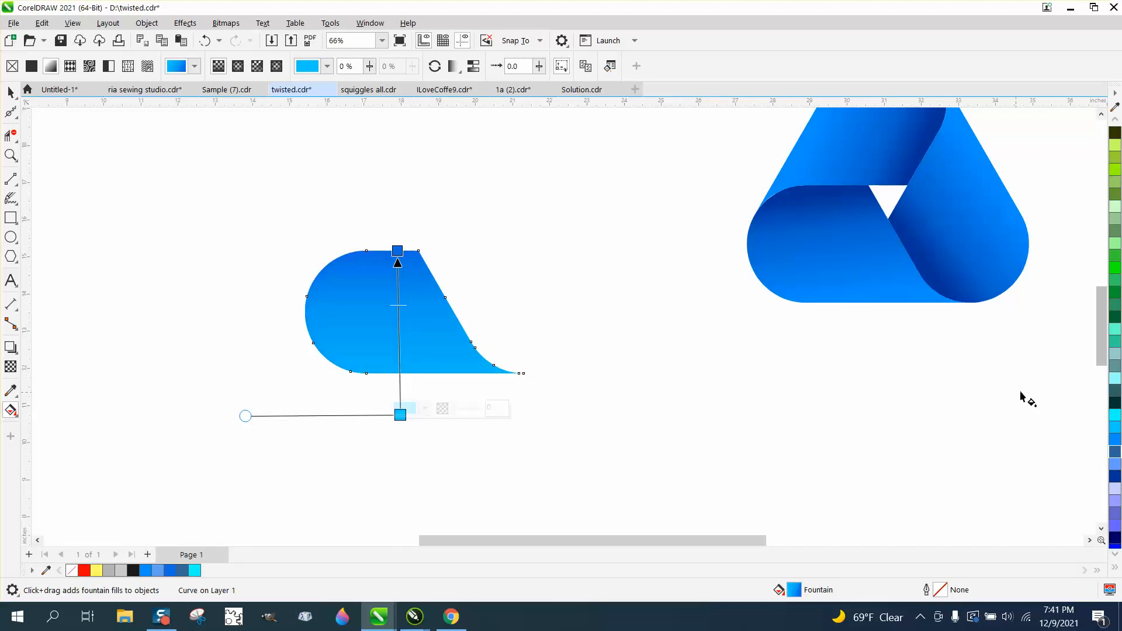
click(1114, 463)
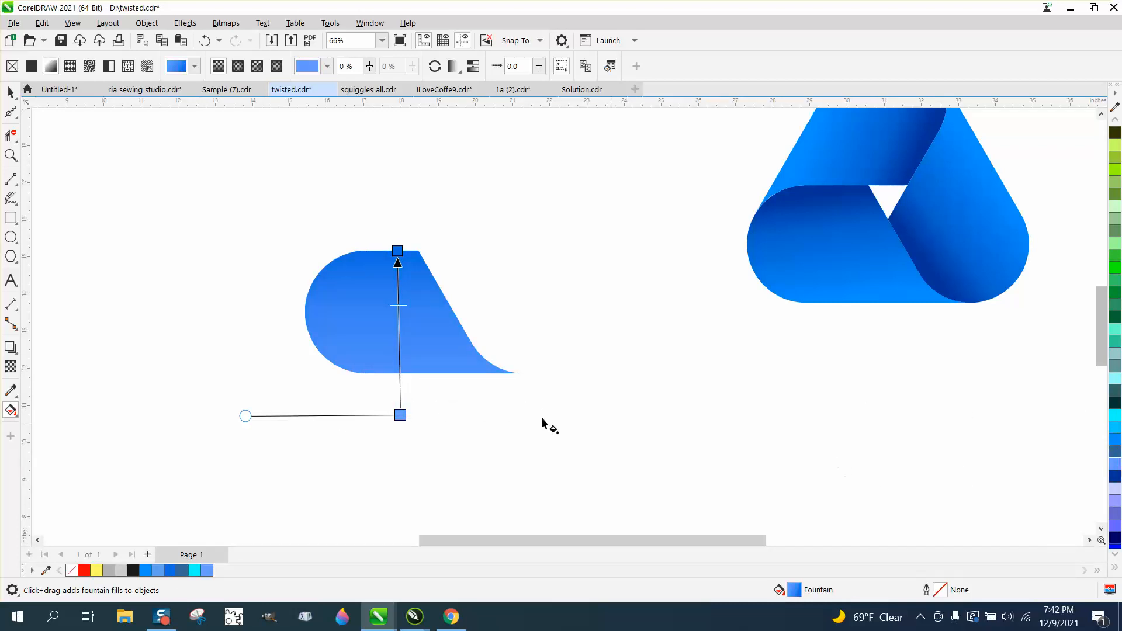
scroll(554, 402, down, 1)
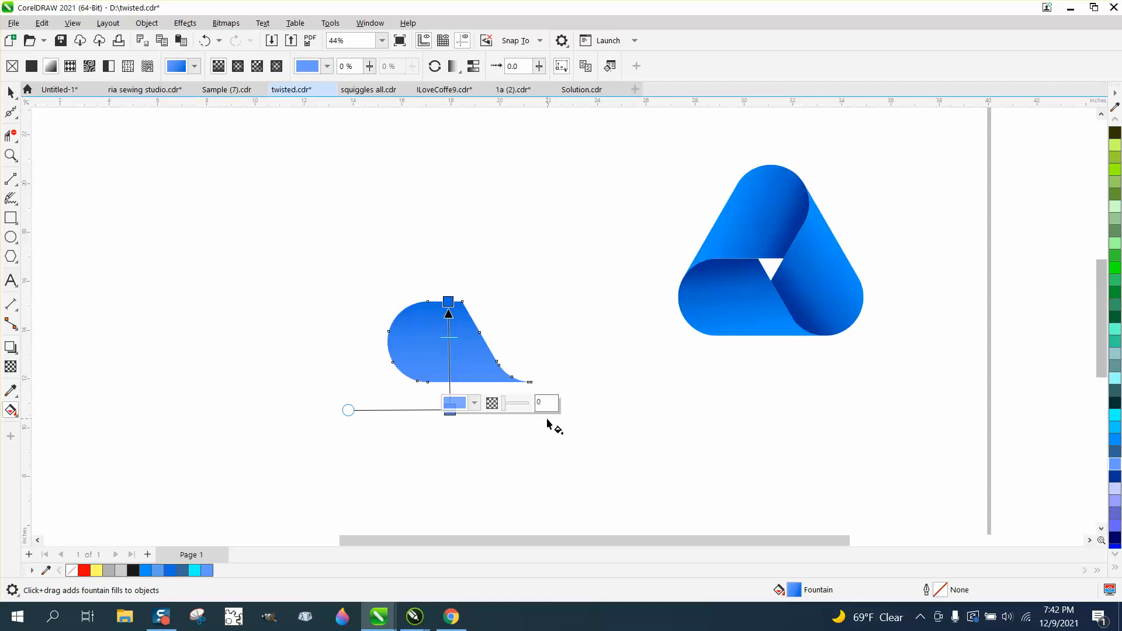